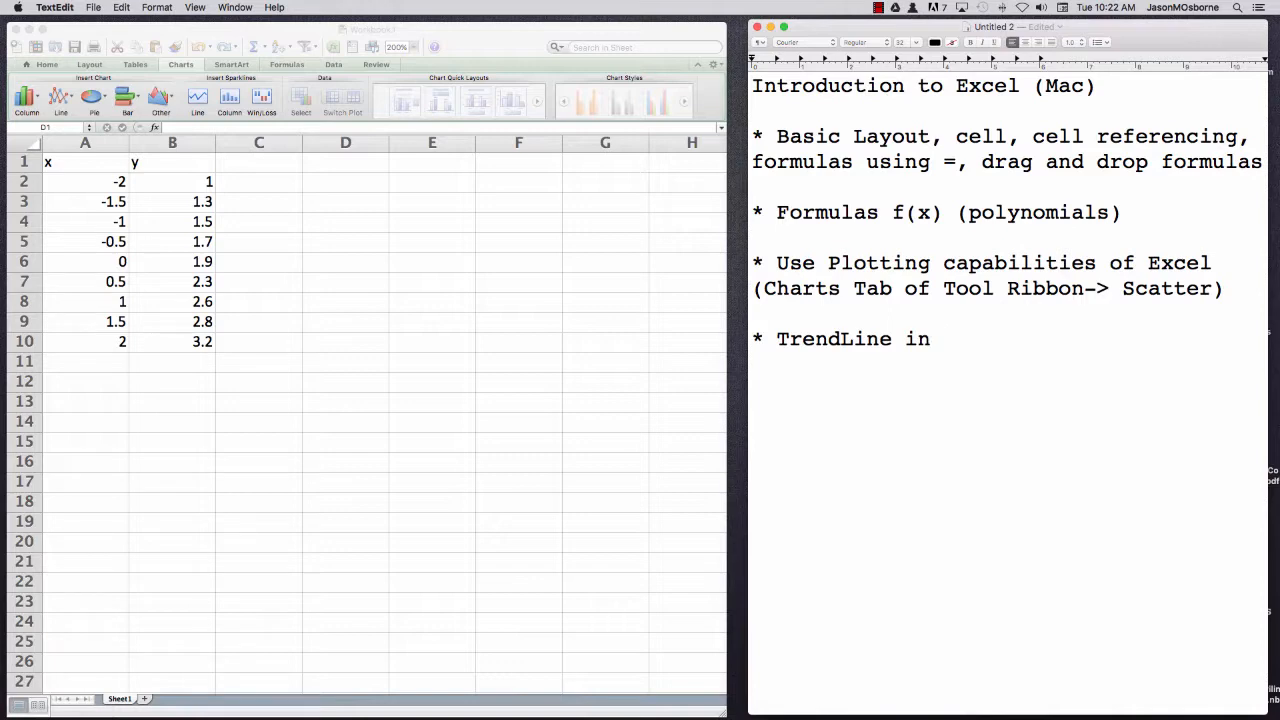
# Complete the last outline bullet to read "TrendLine in Excel" and highlight the outline topics one after another.
pyautogui.write('Excel')
pyautogui.moveTo(771, 135); pyautogui.dragTo(1263, 158)
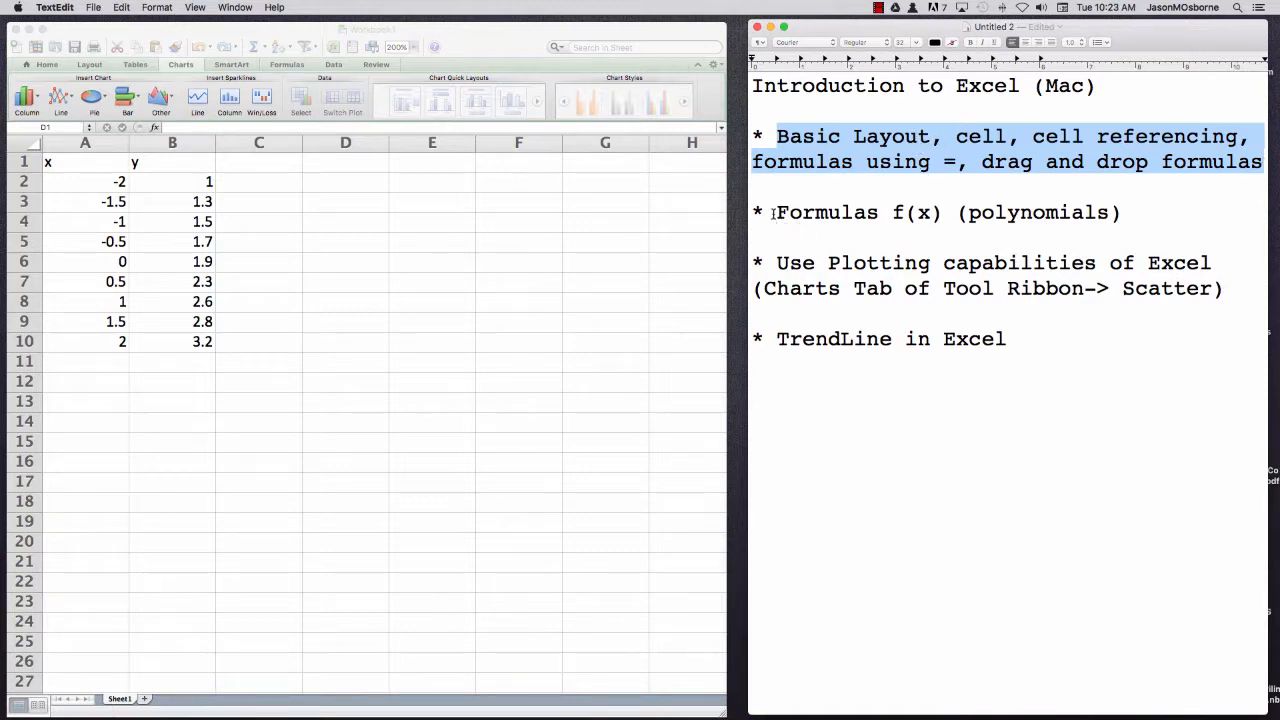
pyautogui.moveTo(773, 213); pyautogui.dragTo(1119, 207)
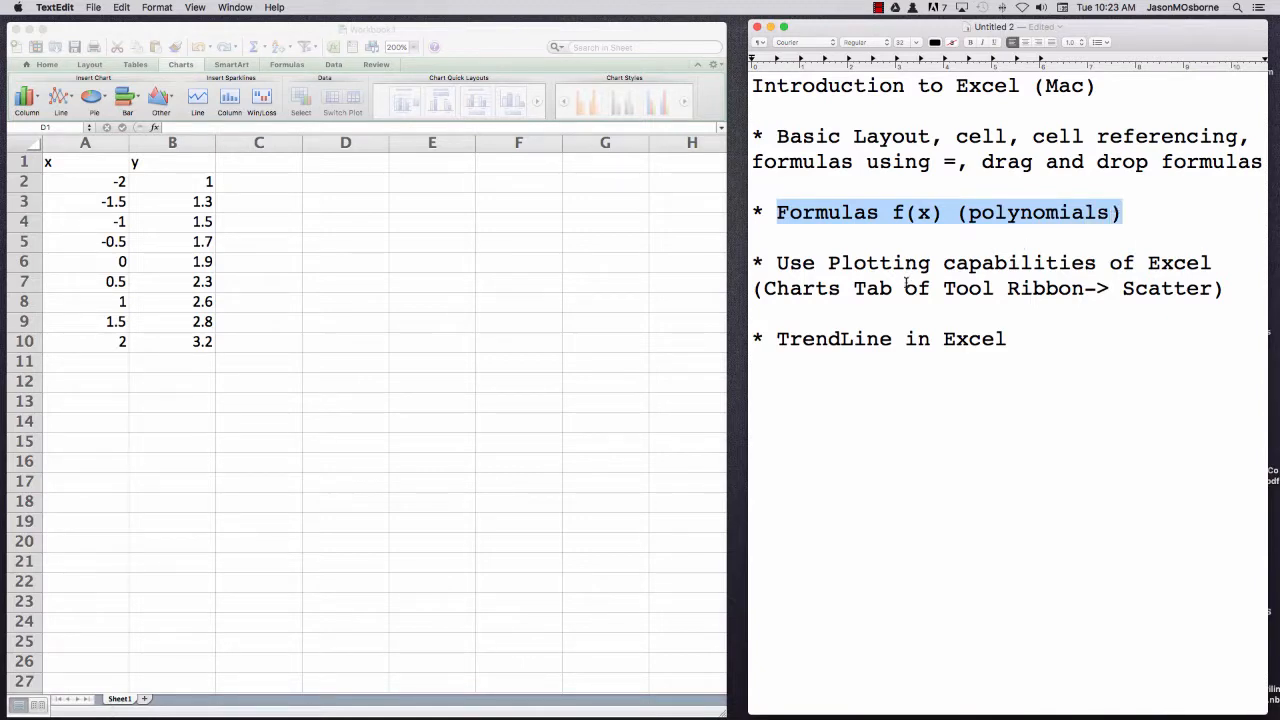
pyautogui.moveTo(780, 263); pyautogui.dragTo(1220, 288)
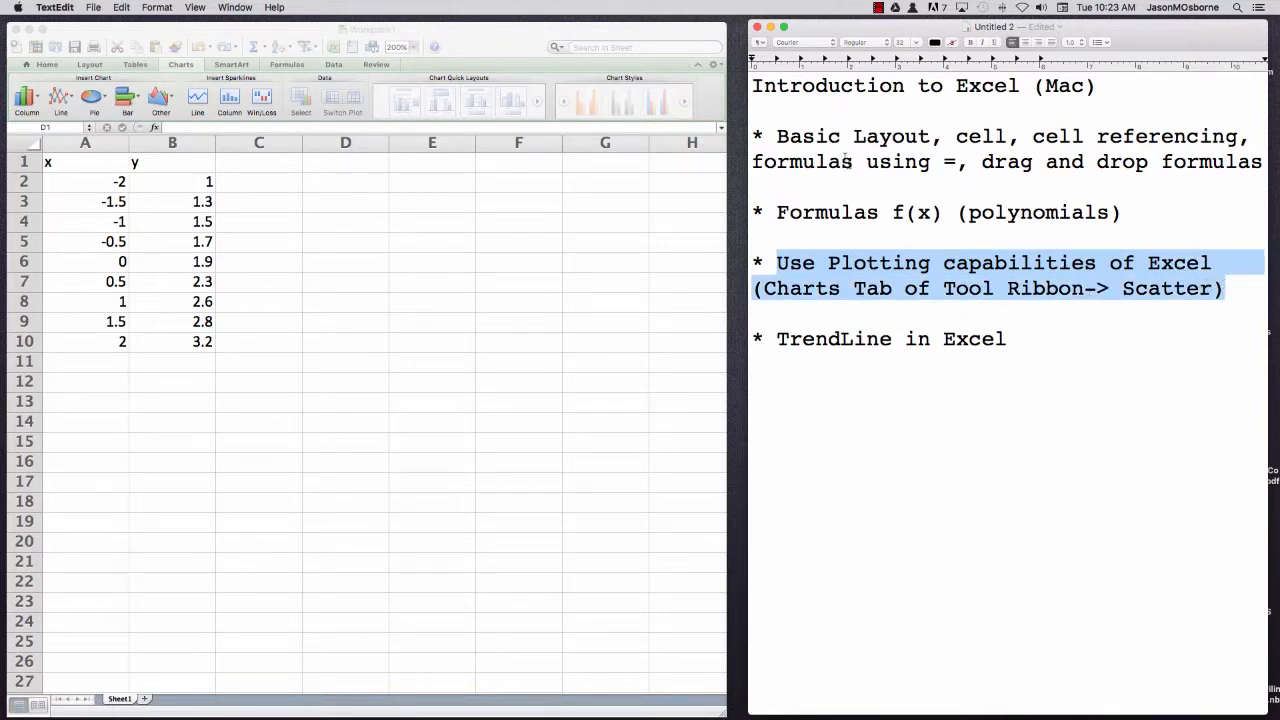
pyautogui.moveTo(1025, 346); pyautogui.dragTo(779, 337)
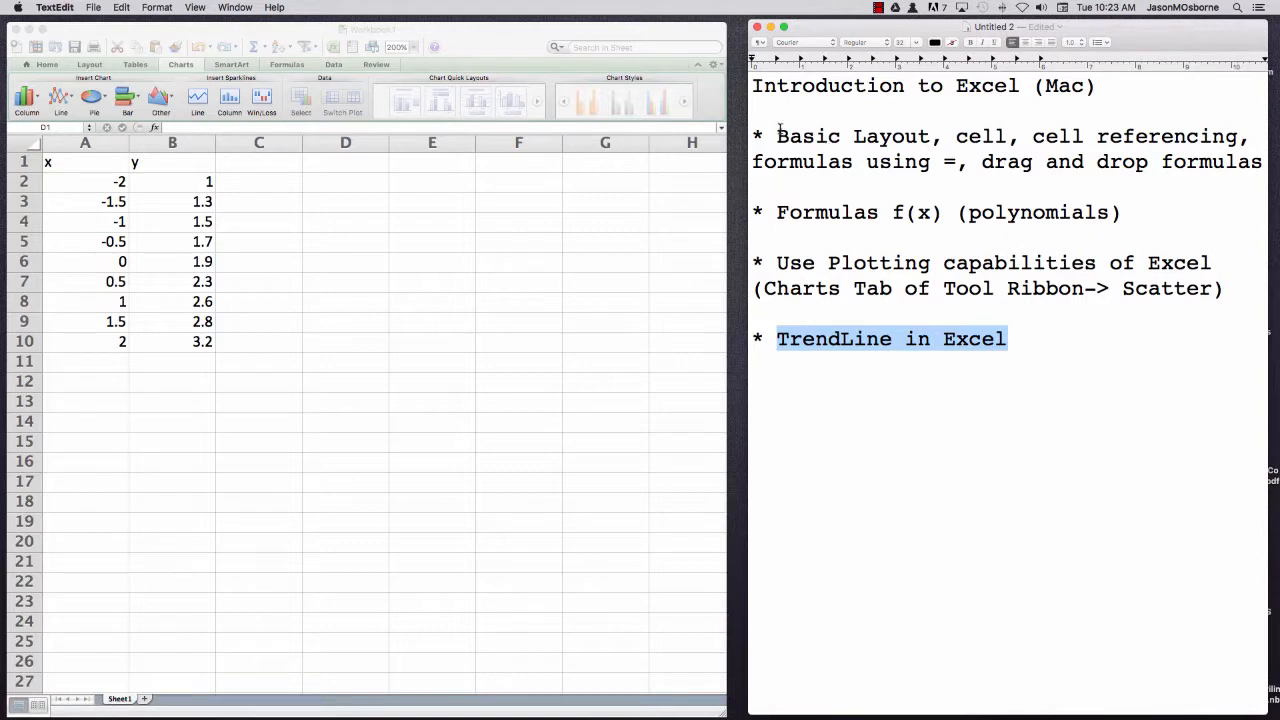
pyautogui.moveTo(779, 128); pyautogui.dragTo(1229, 283)
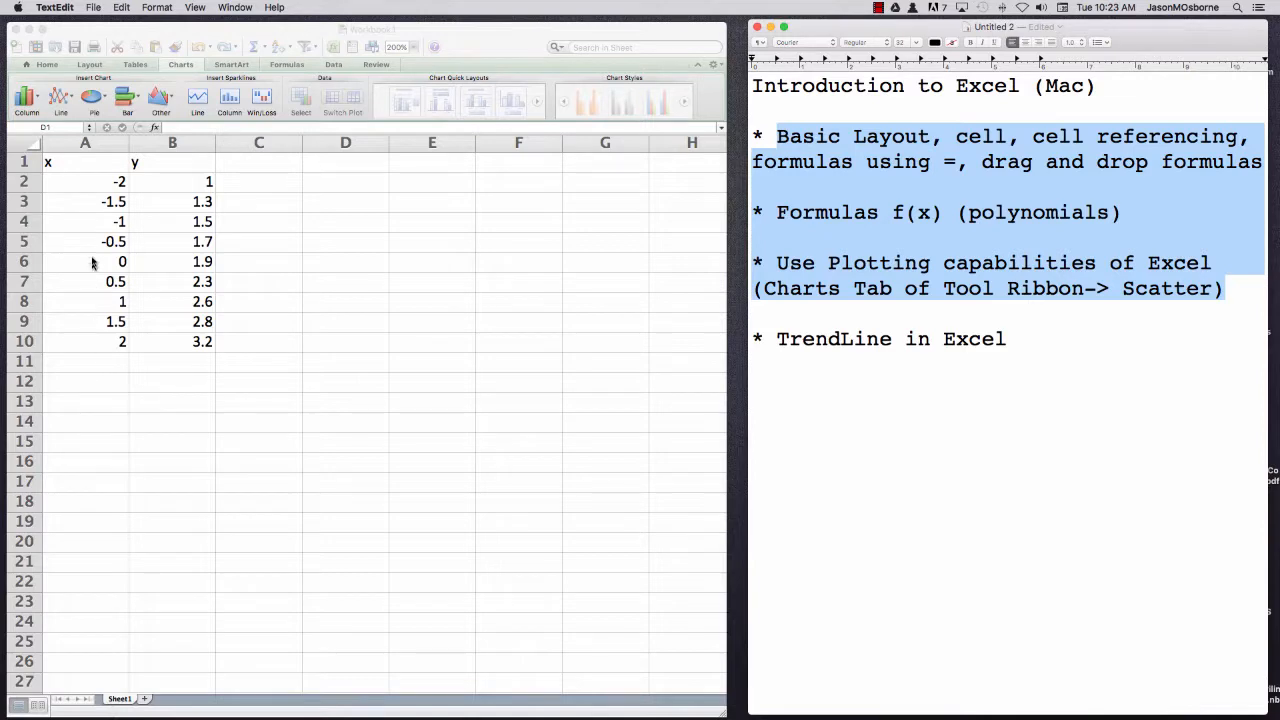
# Switch to the Excel workbook and review the x values in A2:A10 and the y column in B1:B10.
pyautogui.click(80, 184)
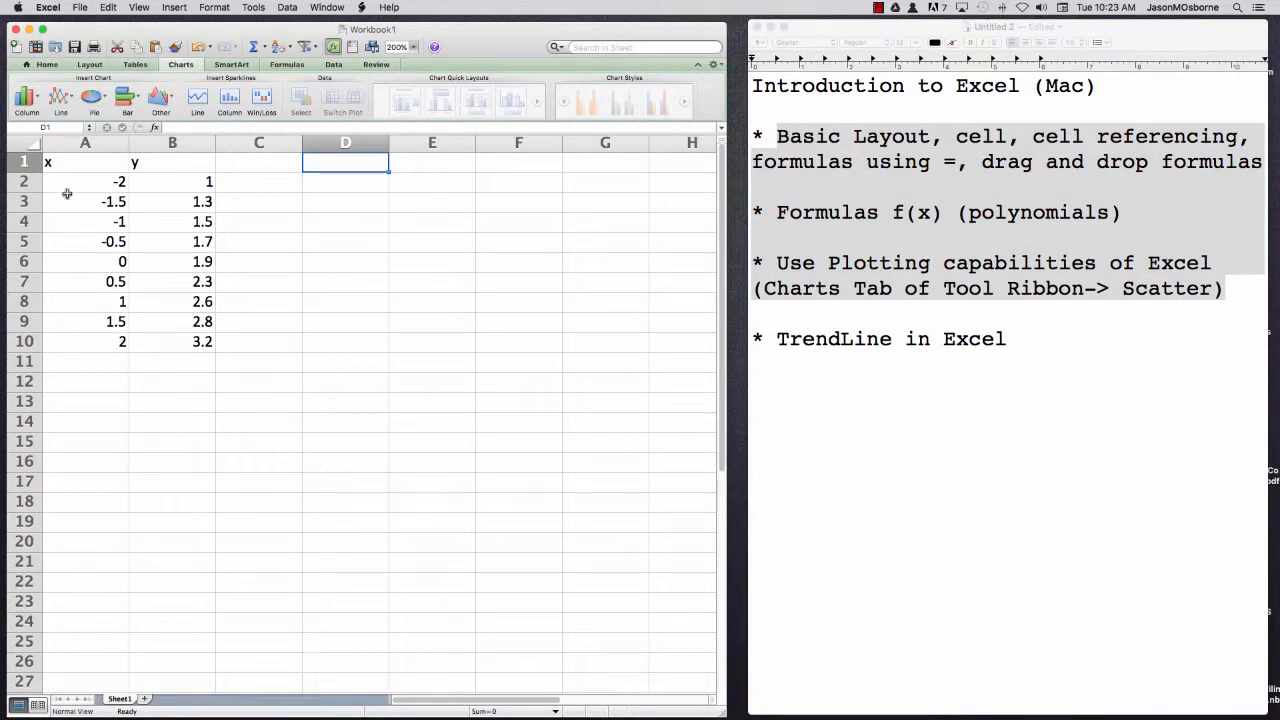
pyautogui.moveTo(68, 184); pyautogui.dragTo(90, 343)
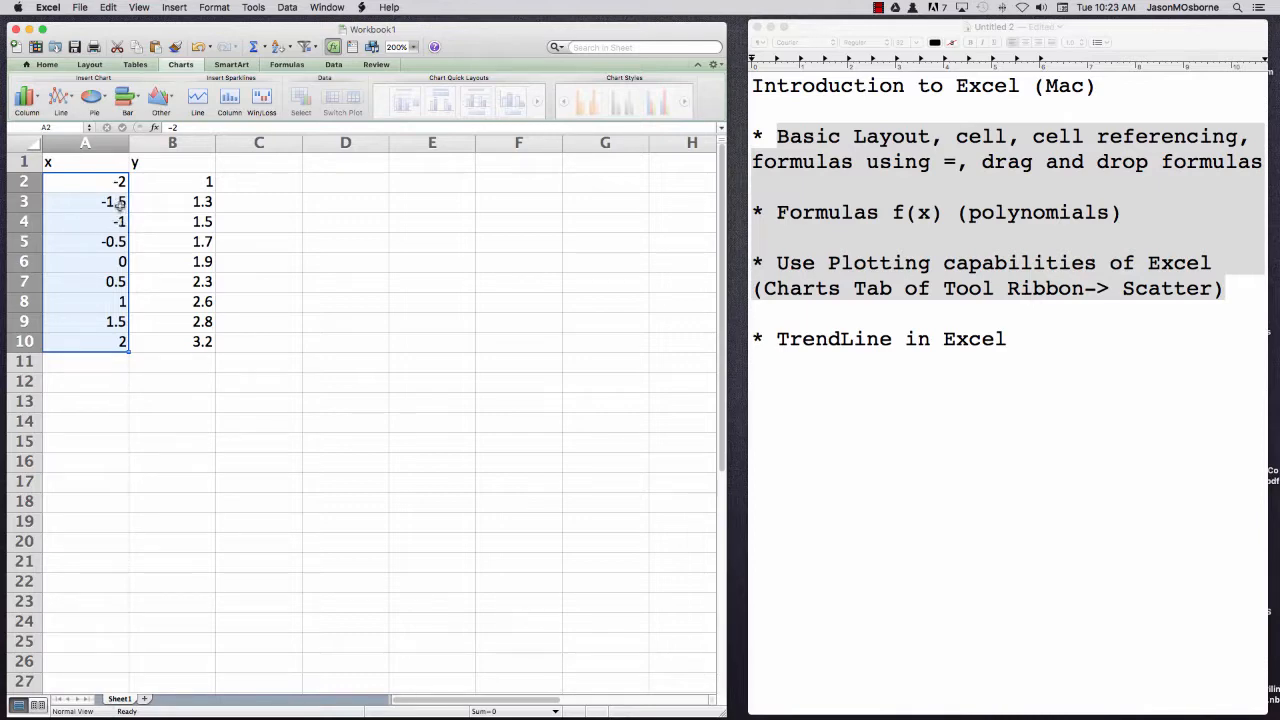
pyautogui.click(182, 178)
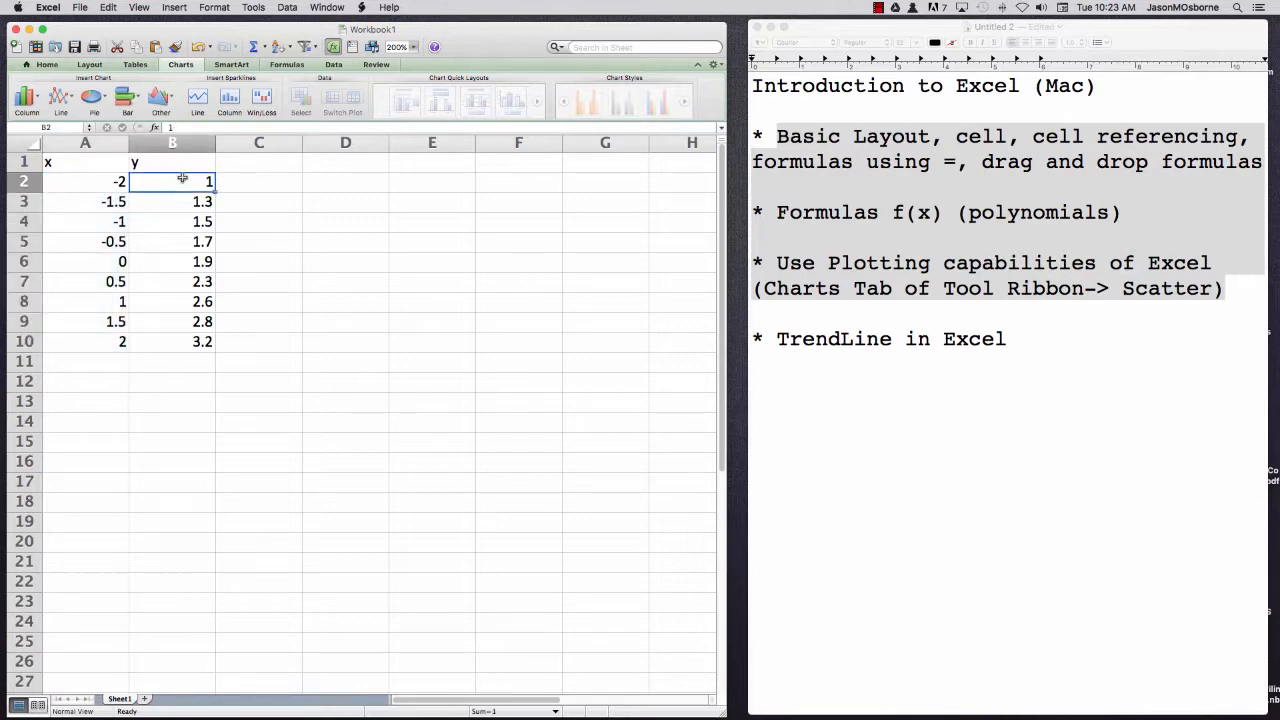
pyautogui.moveTo(172, 163); pyautogui.dragTo(193, 342)
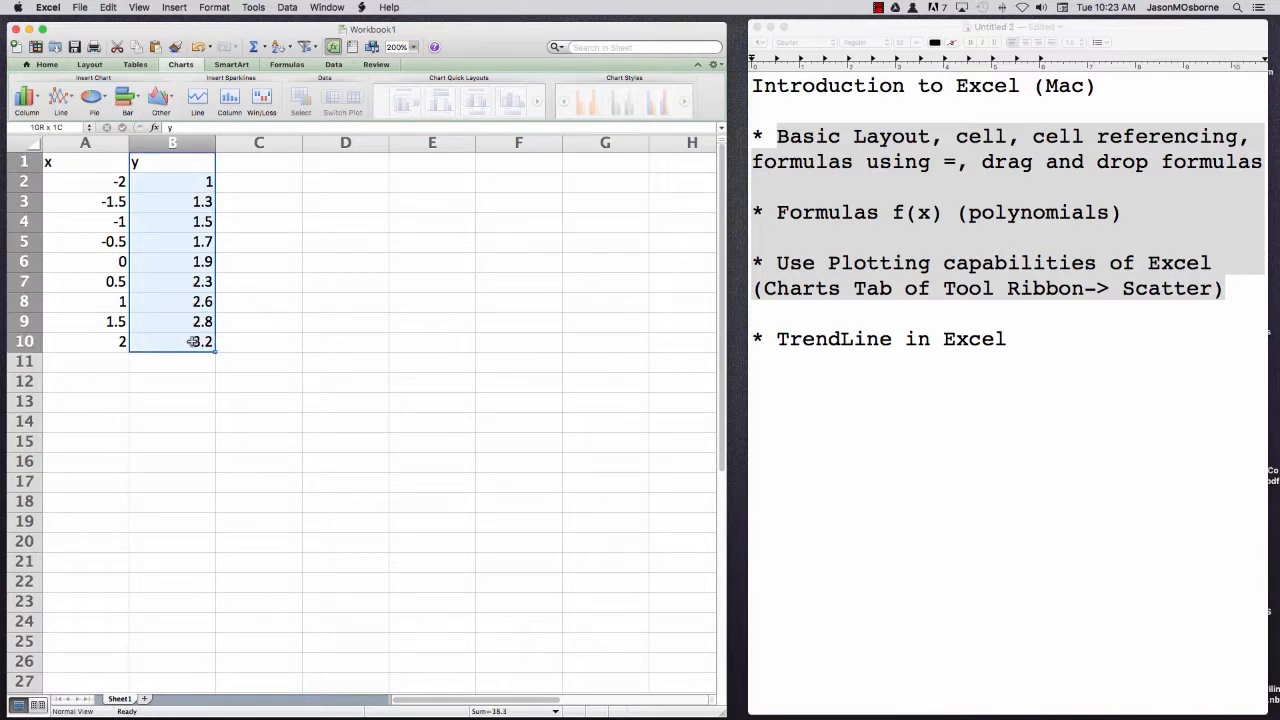
pyautogui.moveTo(193, 342); pyautogui.dragTo(193, 342)
pyautogui.click(291, 188)
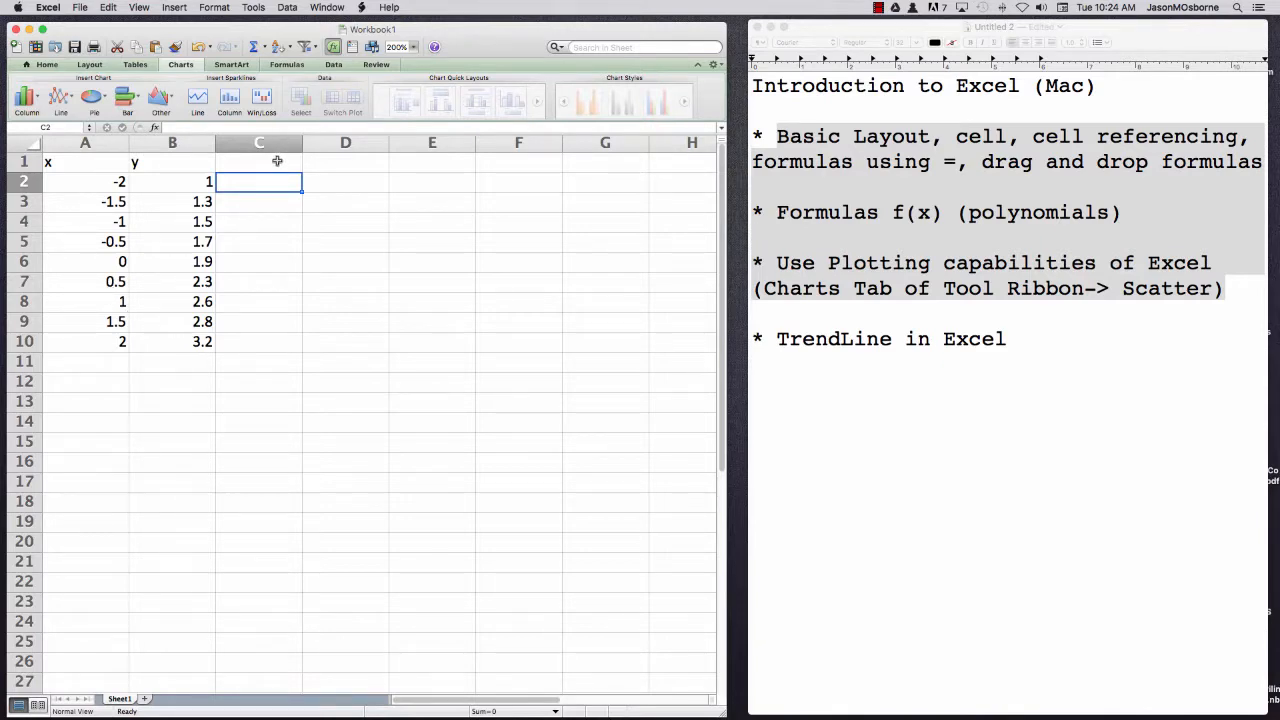
# Insert a Marked Scatter chart from the x and y data in A1:B10.
pyautogui.moveTo(65, 162); pyautogui.dragTo(186, 342)
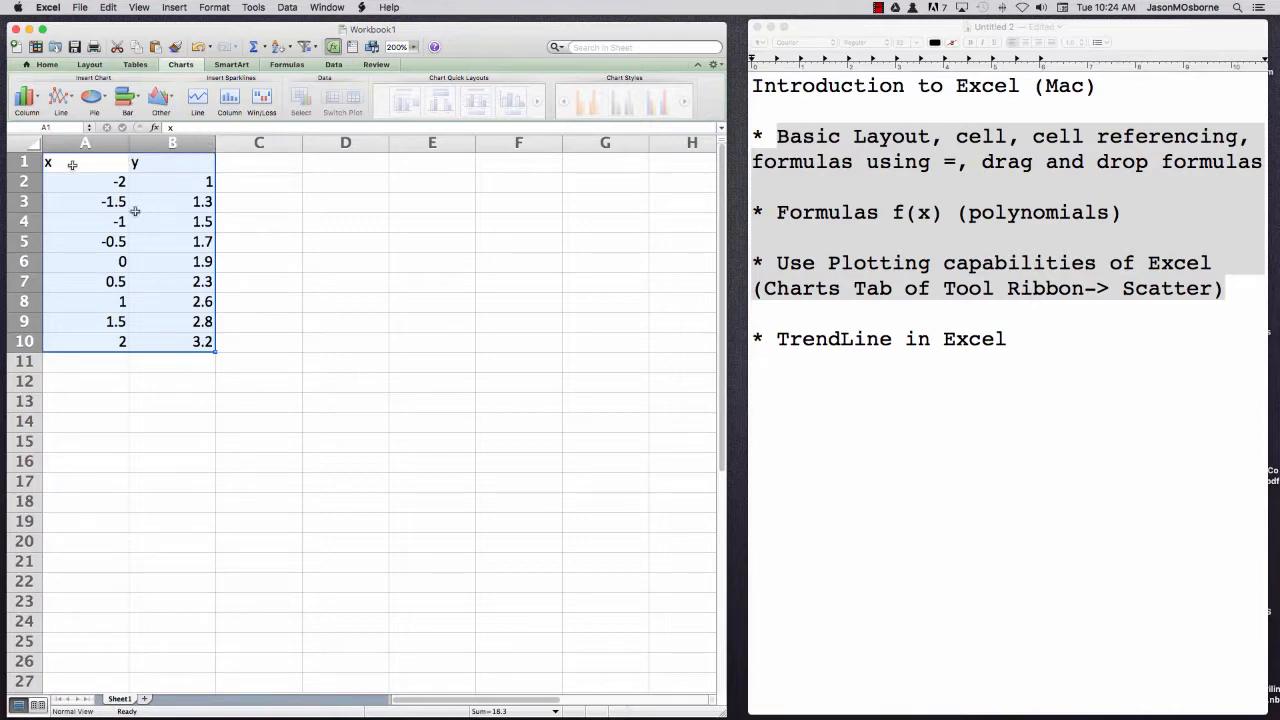
pyautogui.click(160, 97)
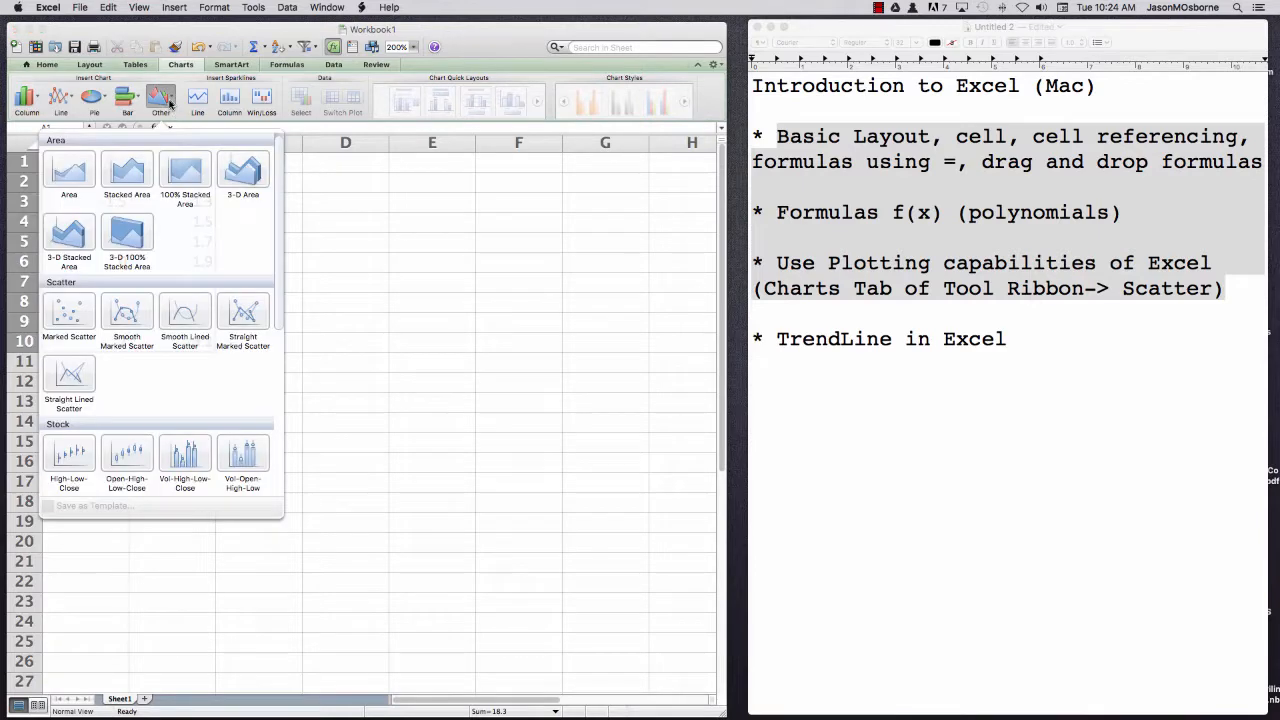
pyautogui.click(80, 312)
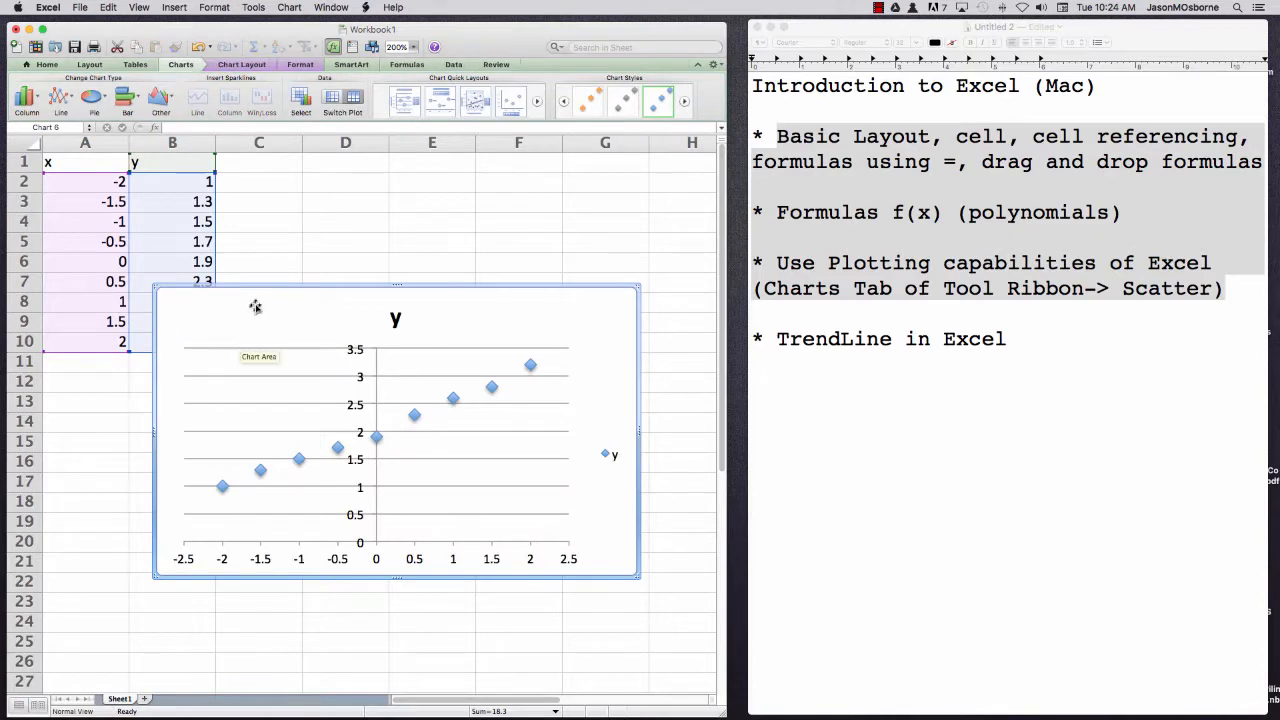
# Shrink the scatter chart and place it directly below the data table, then deselect it.
pyautogui.moveTo(265, 293); pyautogui.dragTo(211, 368)
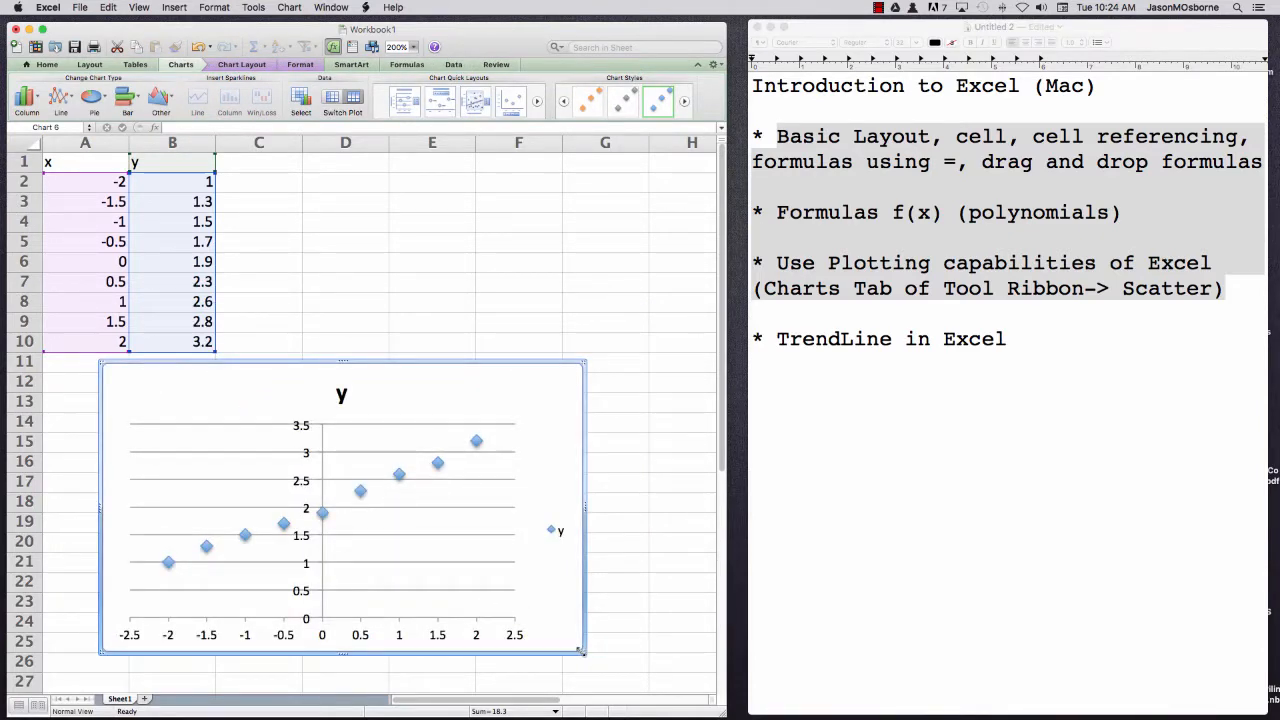
pyautogui.moveTo(583, 651); pyautogui.dragTo(518, 627)
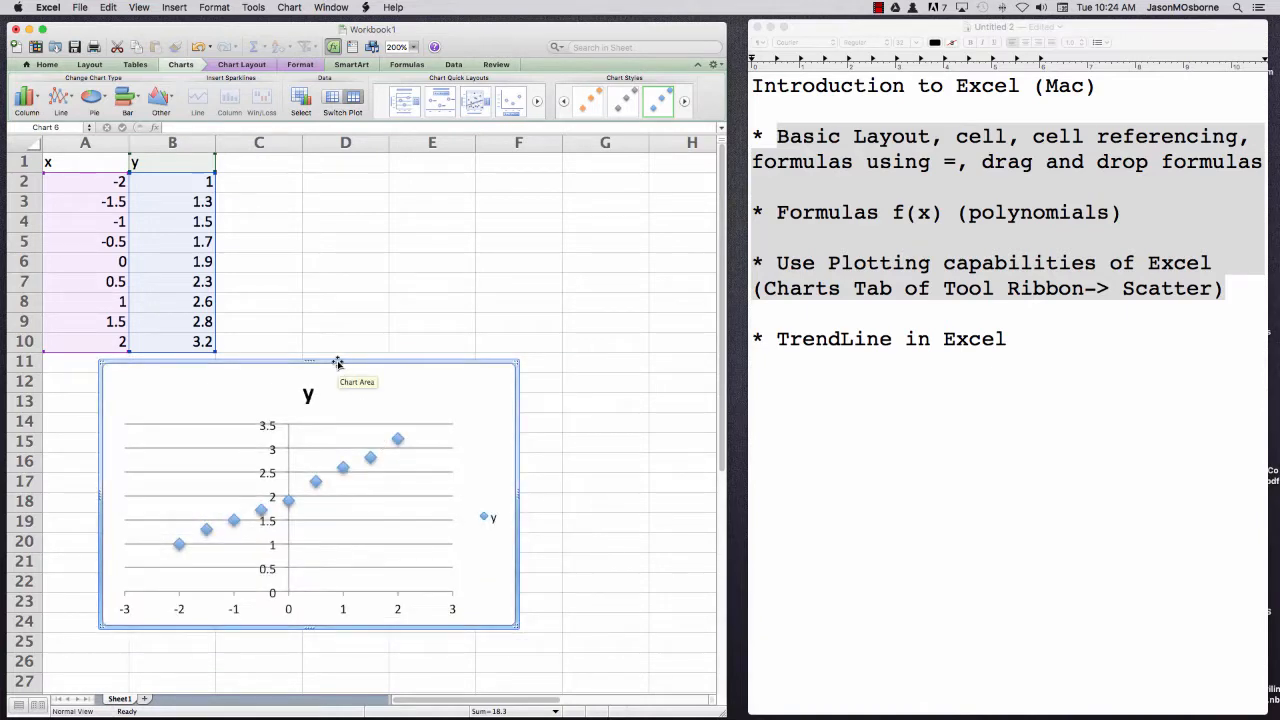
pyautogui.moveTo(333, 363); pyautogui.dragTo(285, 367)
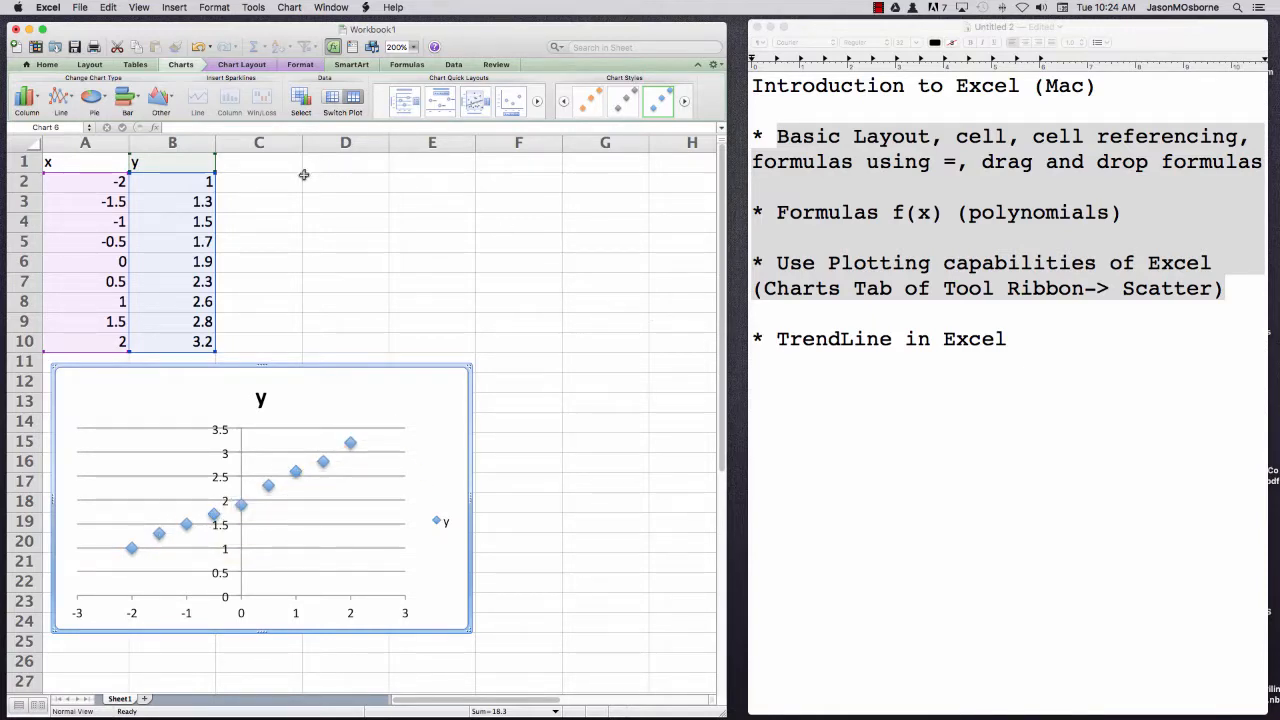
pyautogui.click(335, 178)
pyautogui.click(280, 168)
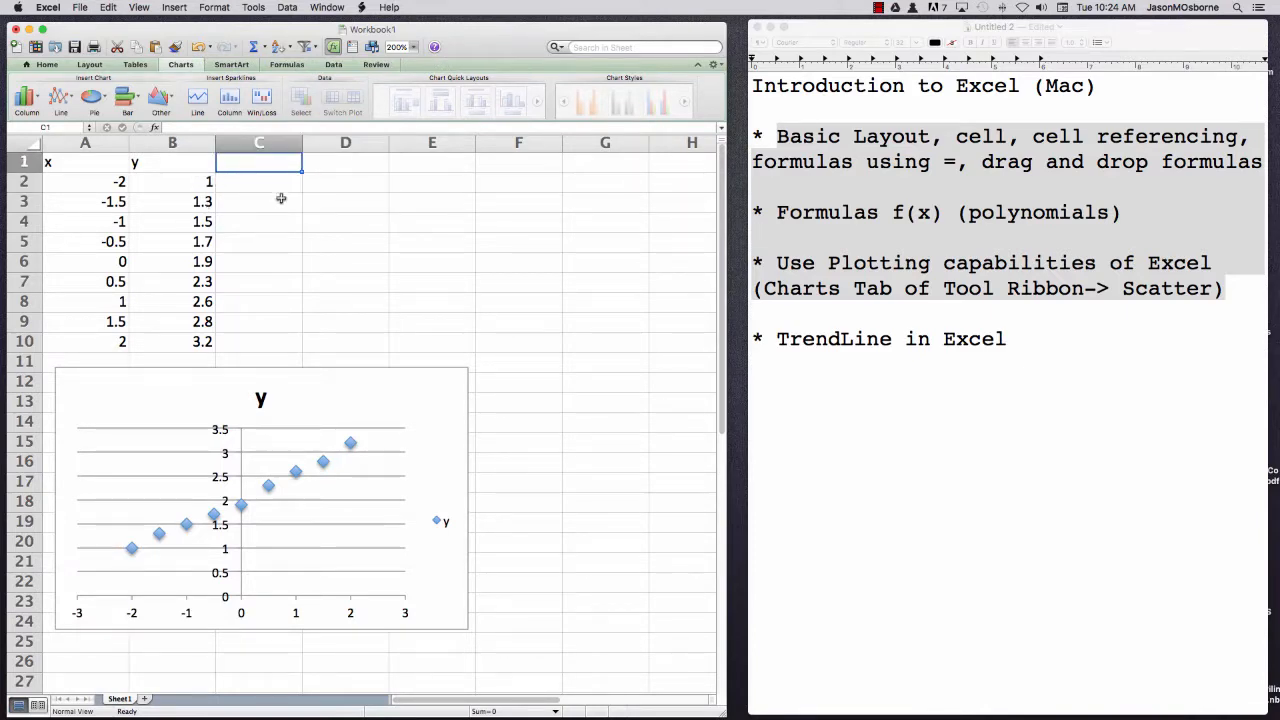
# In the TextEdit outline, add the bullet "* These points are not all on a single line because the slope between points is not the same".
pyautogui.click(1013, 340)
pyautogui.click(1013, 340)
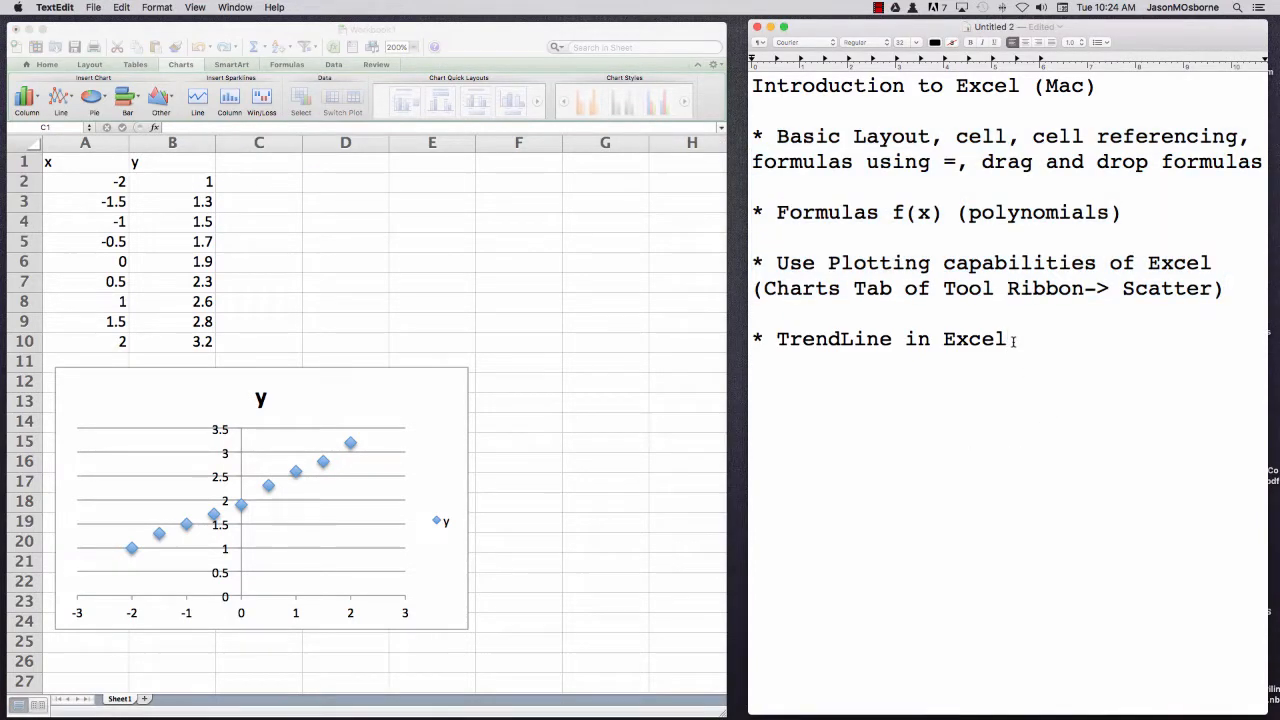
pyautogui.write('* These ponts')
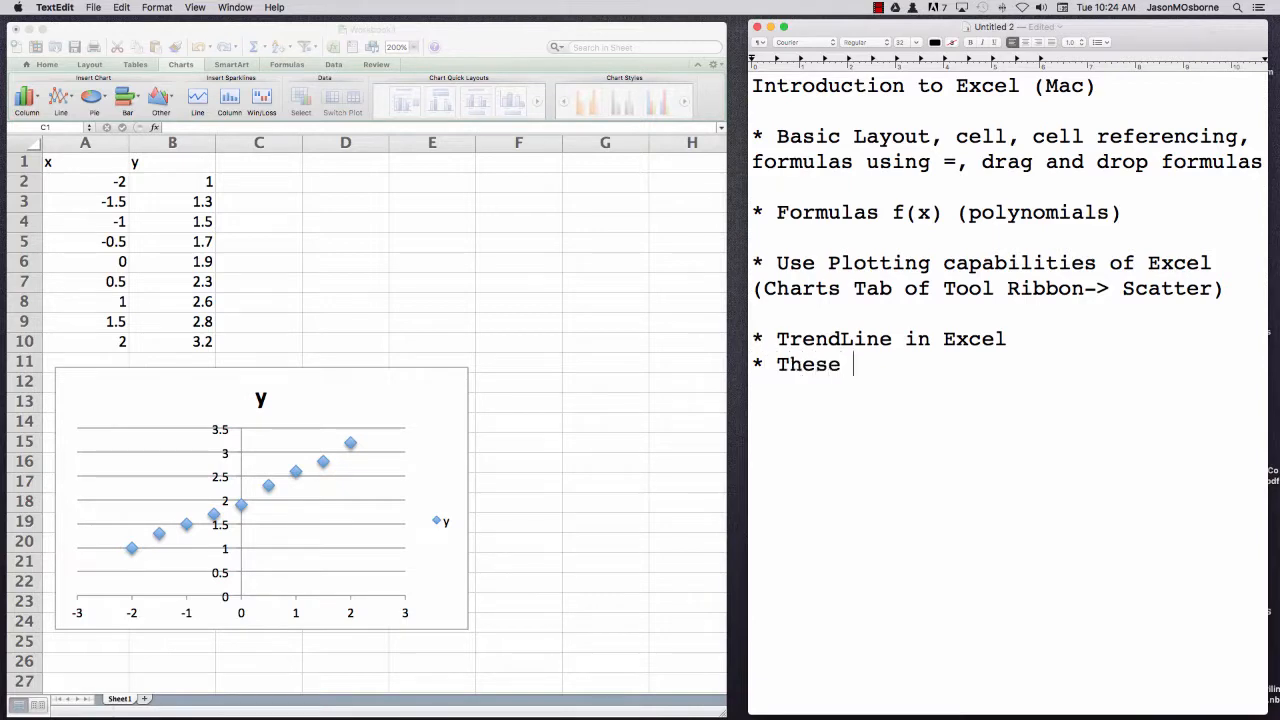
pyautogui.press('BackSpace')
pyautogui.press('BackSpace')
pyautogui.press('BackSpace')
pyautogui.write('ints are not all o')
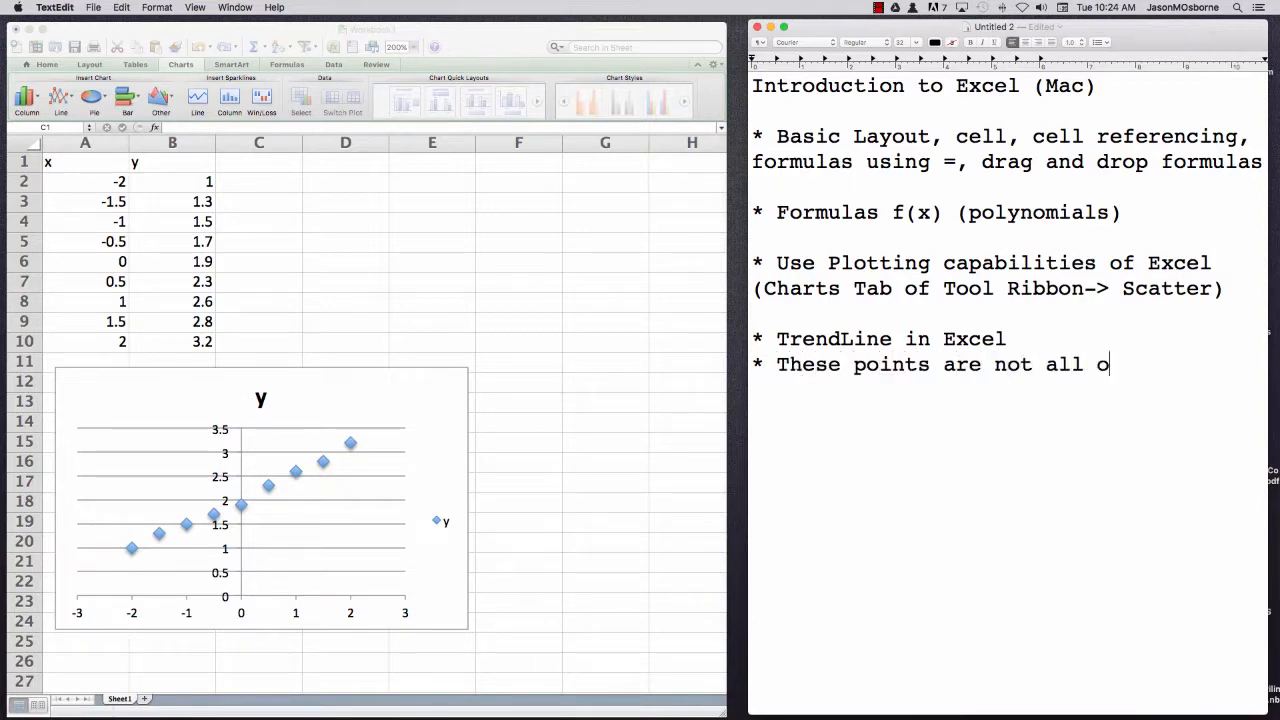
pyautogui.write('n a single lin')
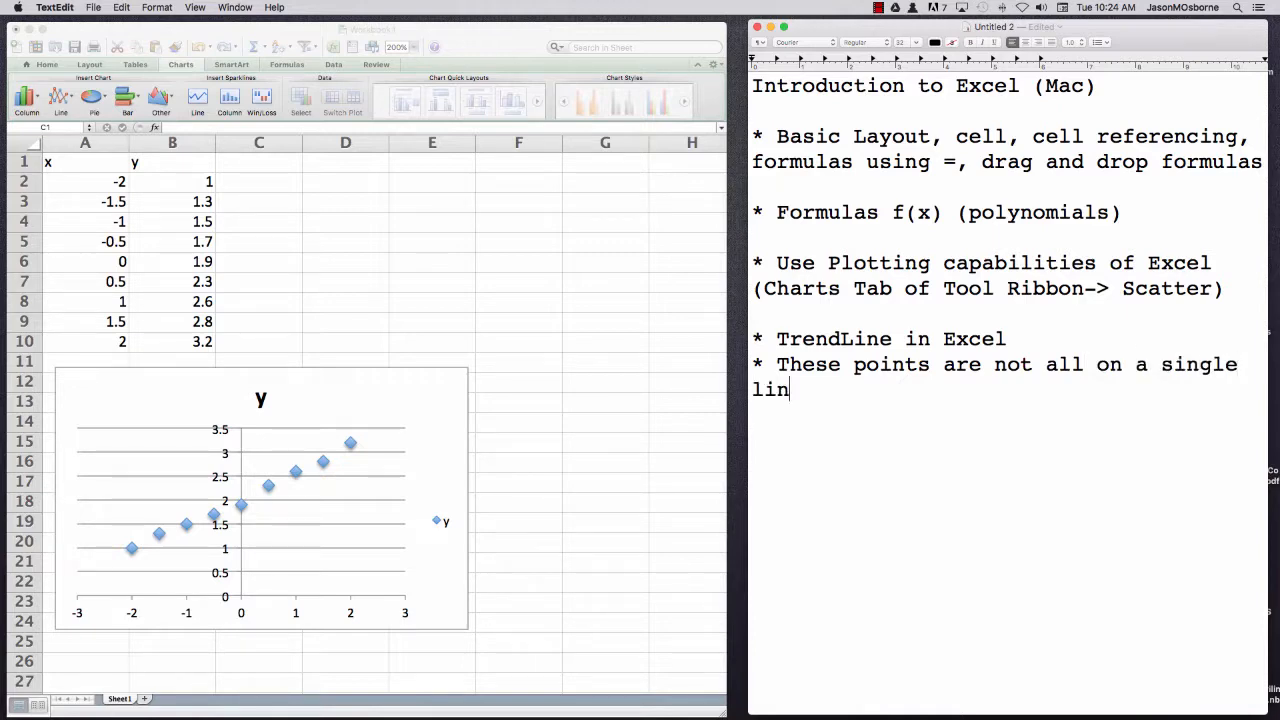
pyautogui.write('e because t')
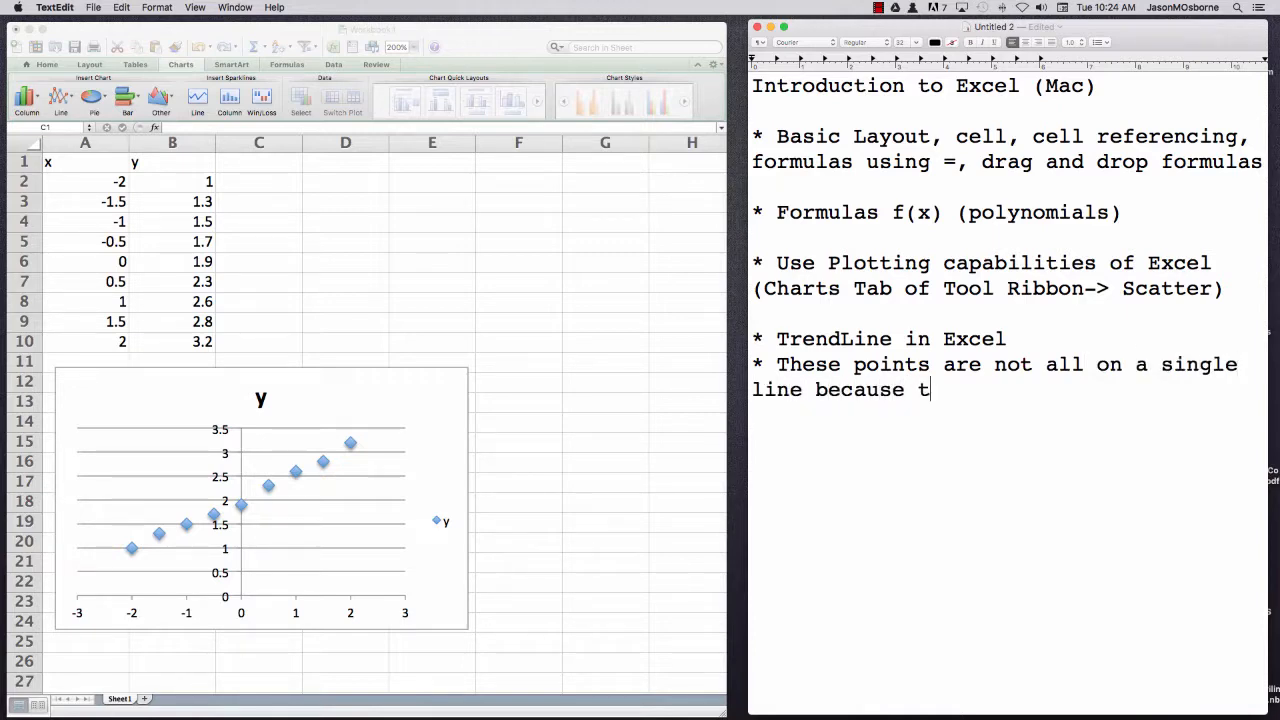
pyautogui.write('he slope bet')
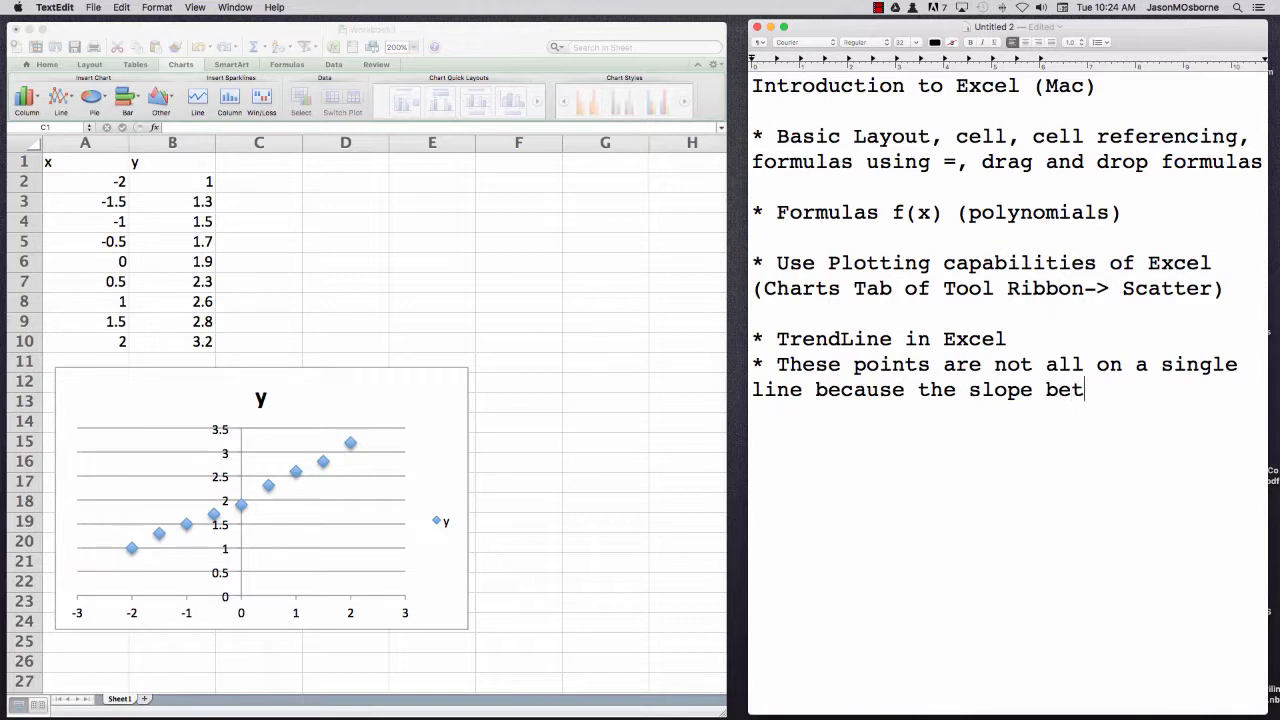
pyautogui.write('ween points i')
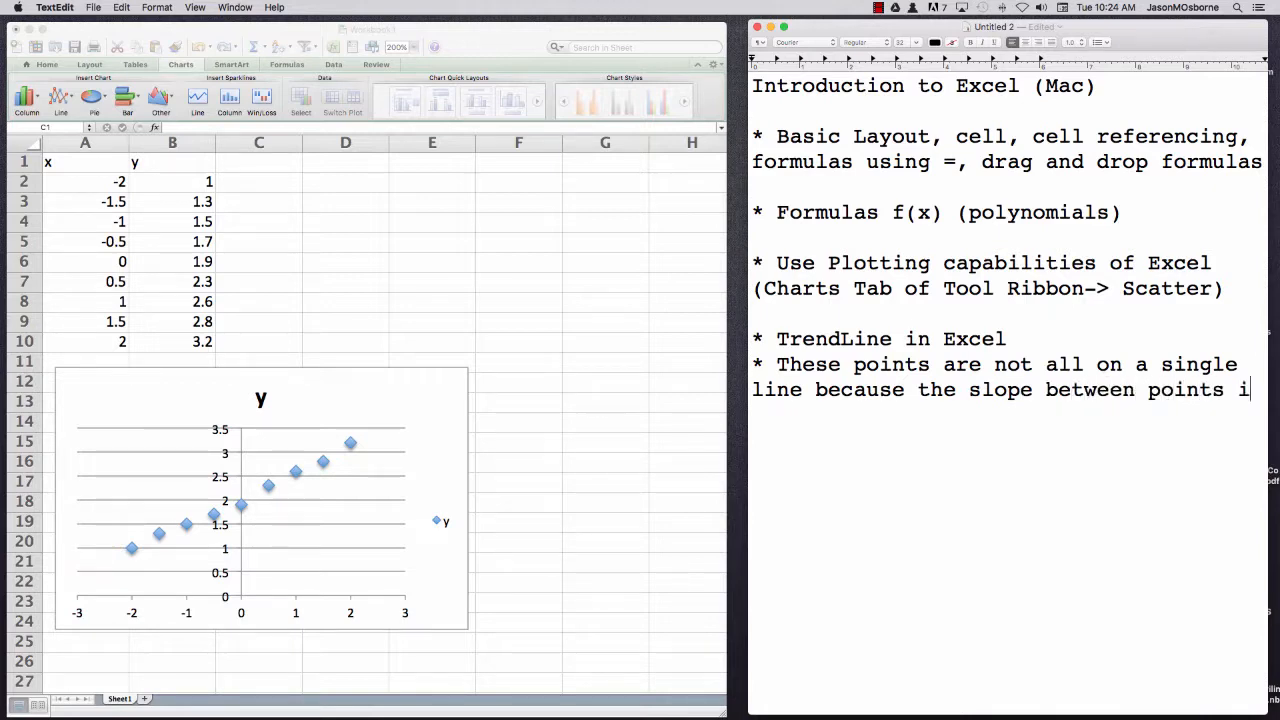
pyautogui.write('s not the same')
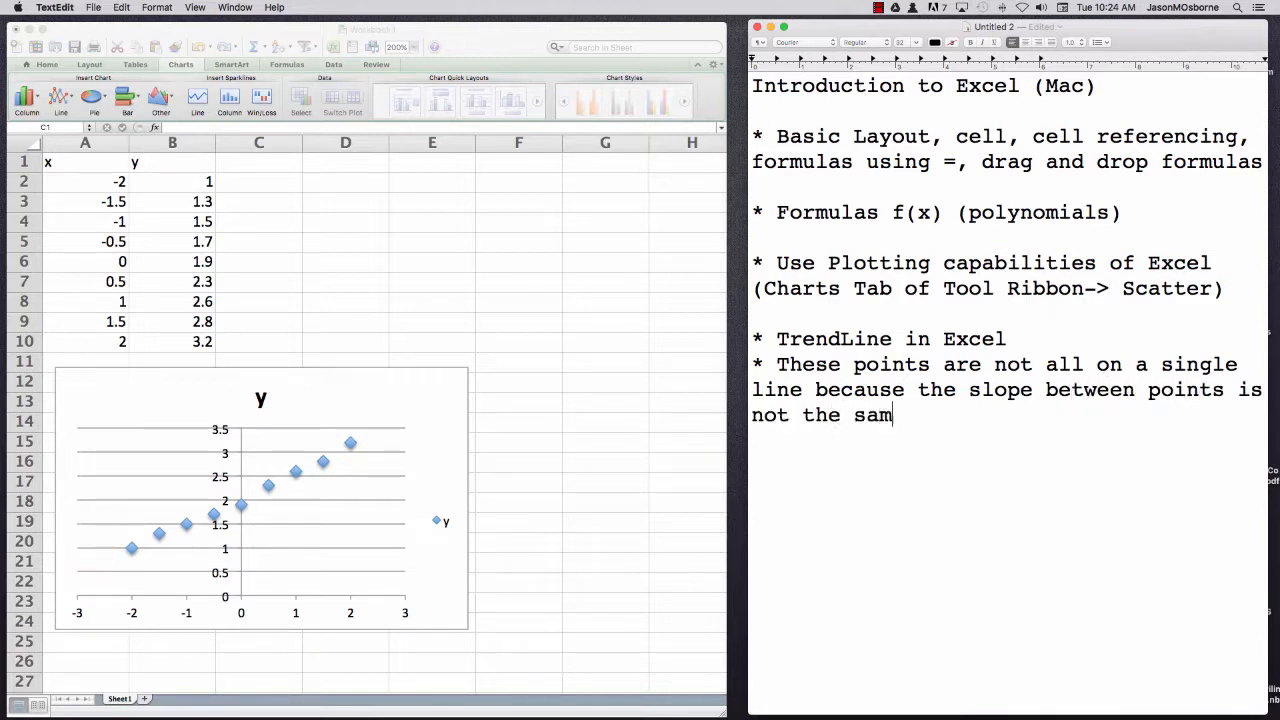
# Switch back to the Excel workbook and examine the first two data points in A2:B3.
pyautogui.click(307, 186)
pyautogui.click(277, 185)
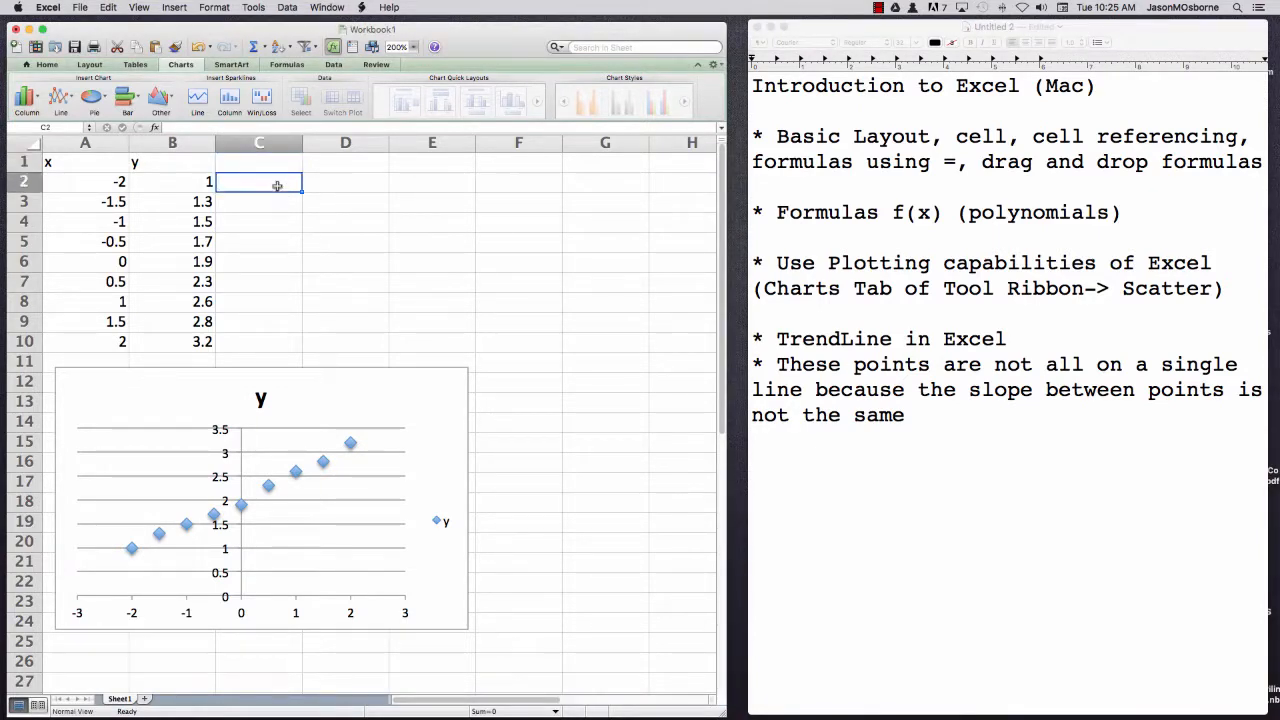
pyautogui.moveTo(84, 181); pyautogui.dragTo(175, 204)
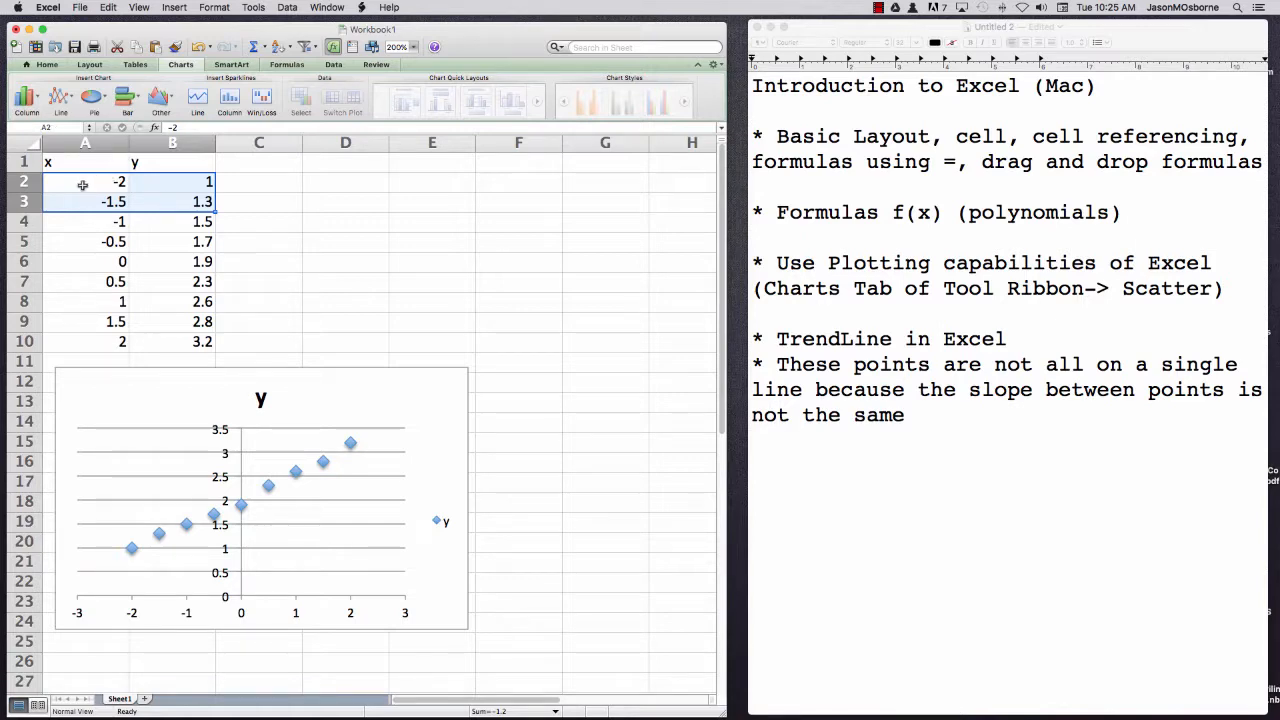
pyautogui.click(90, 240)
pyautogui.moveTo(86, 181); pyautogui.dragTo(174, 183)
pyautogui.moveTo(68, 210); pyautogui.dragTo(167, 202)
pyautogui.click(252, 179)
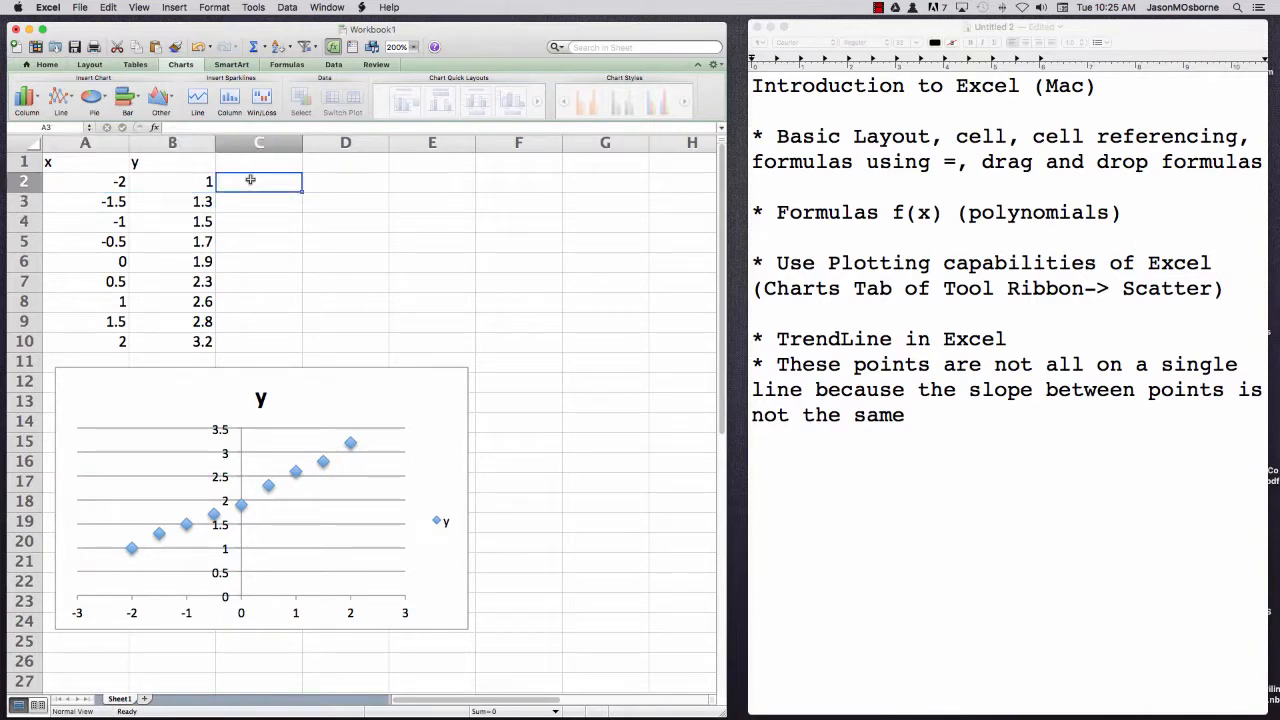
# Try to enter the y difference of the first two points in cell D2 as =1.3-1), declining the suggested correction.
pyautogui.click(353, 185)
pyautogui.write('Aro')
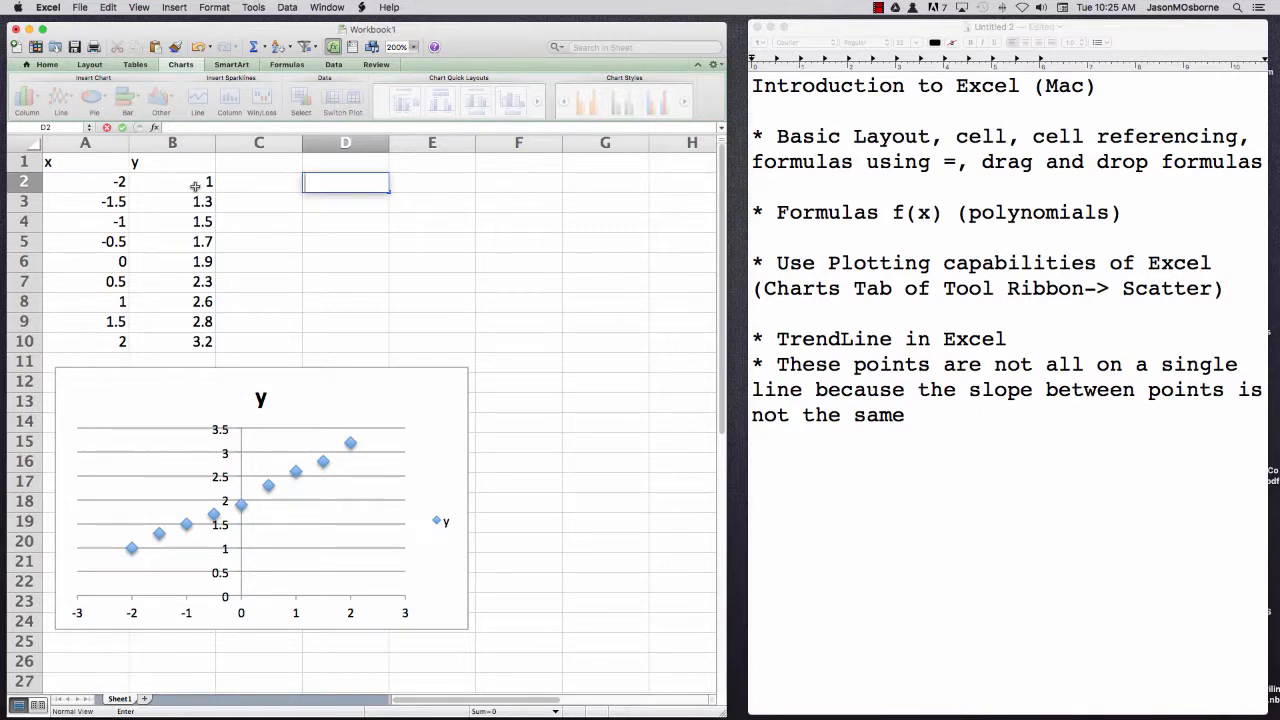
pyautogui.write('=1.3-1')
pyautogui.click(195, 186)
pyautogui.press('Return')
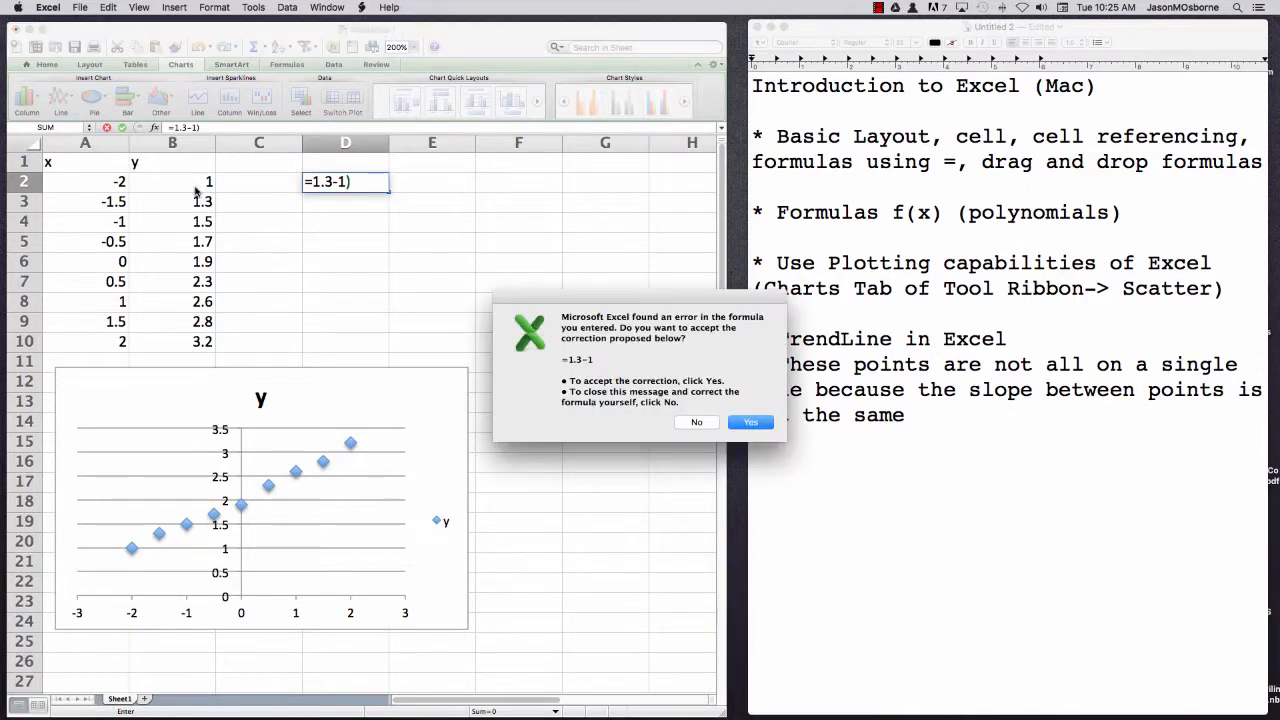
pyautogui.click(697, 422)
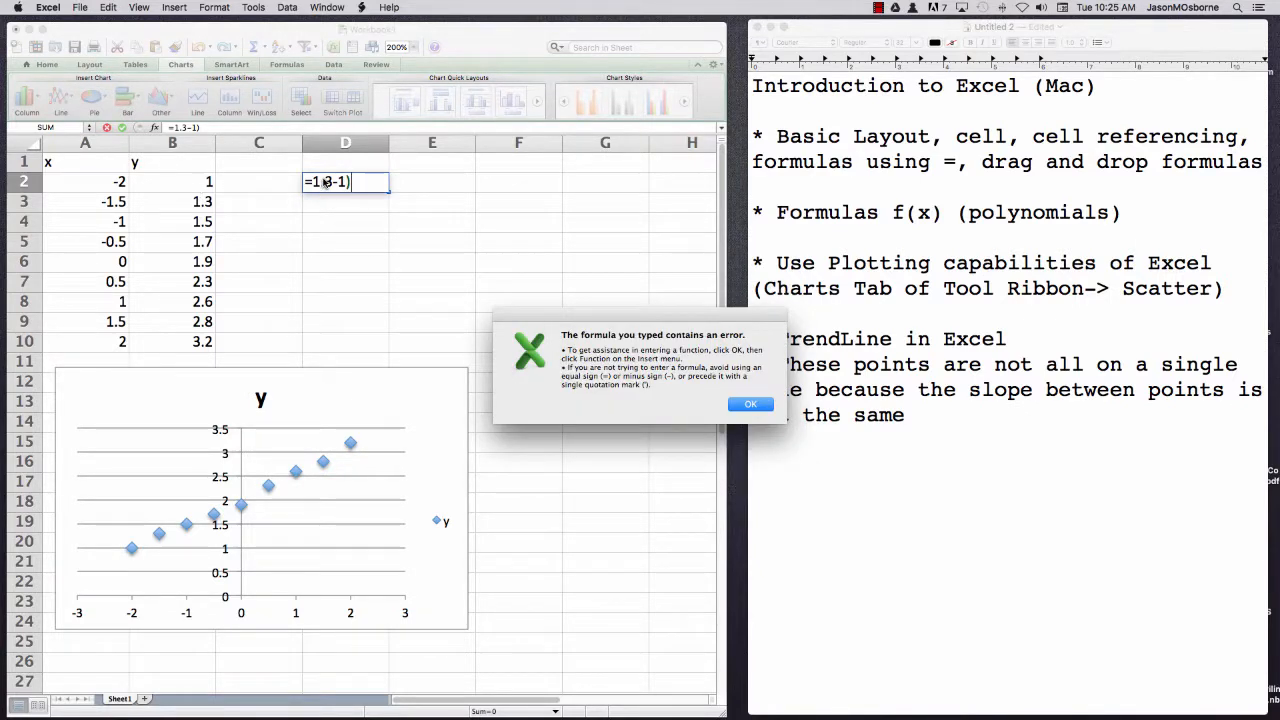
pyautogui.click(750, 404)
# Complete the slope formula for the first two points in cell D2 as =(1.3-1)/(-1.5+2).
pyautogui.click(313, 182)
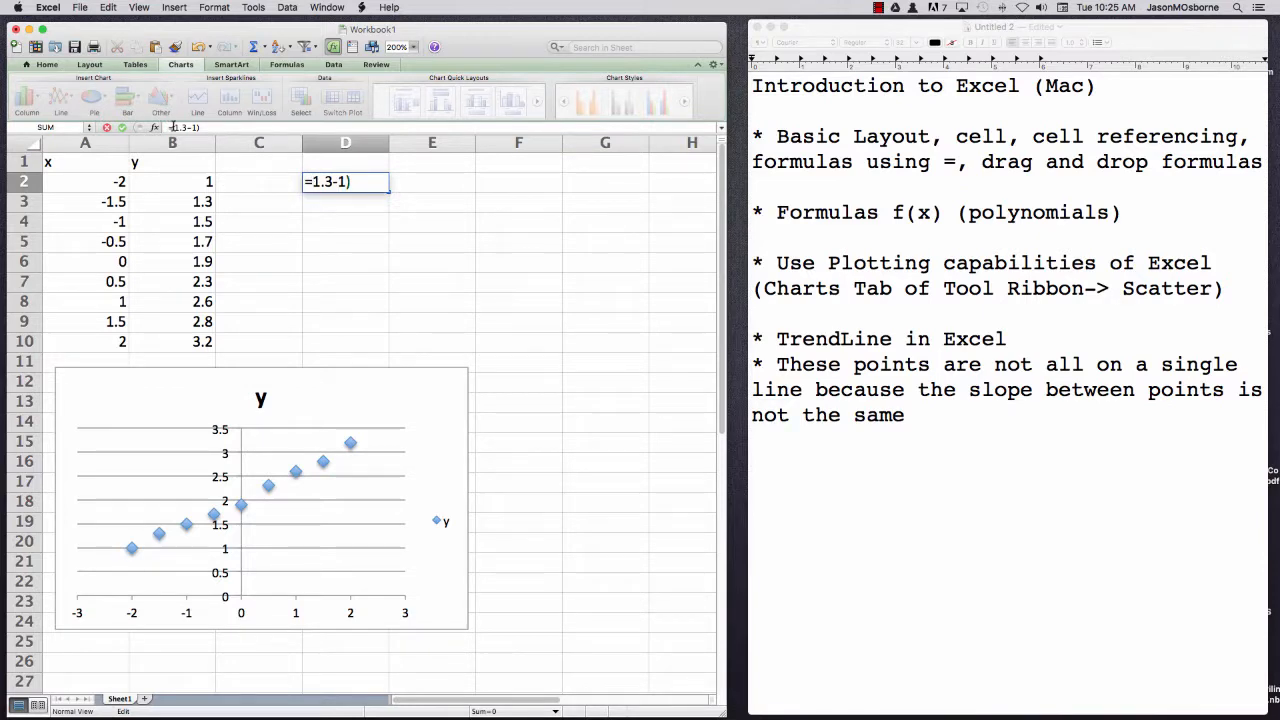
pyautogui.write('(')
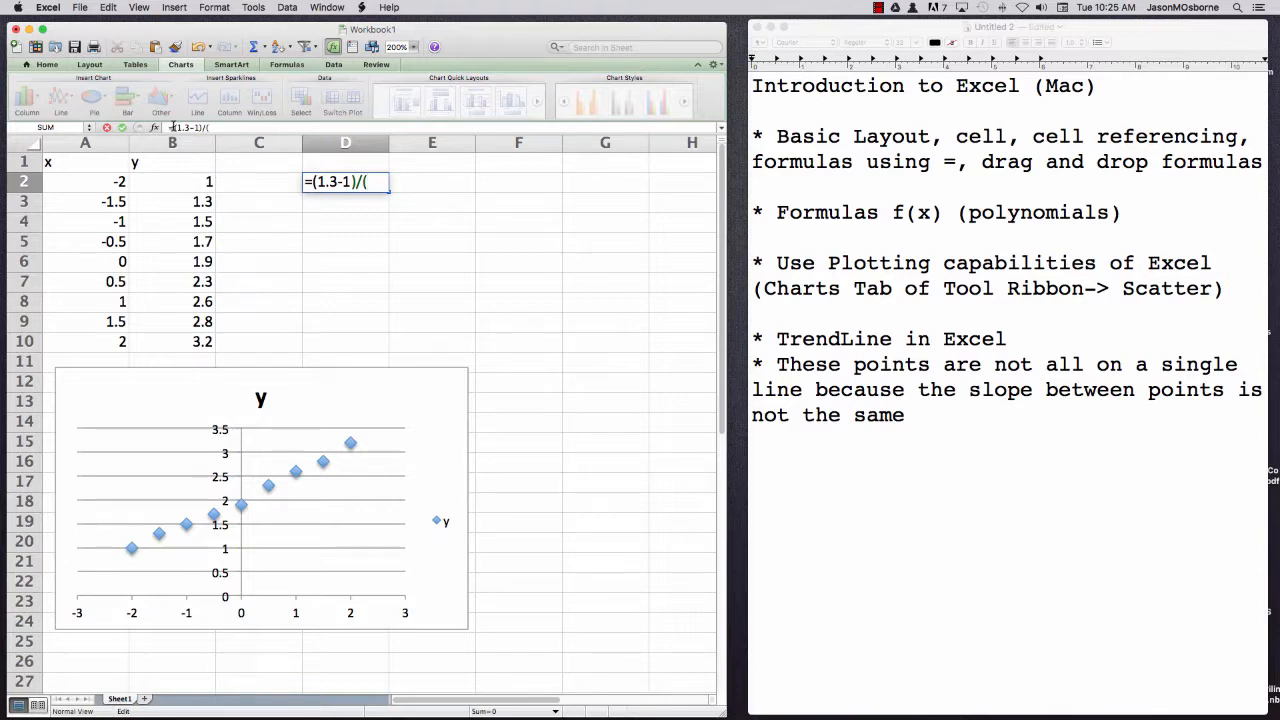
pyautogui.write('-1.5')
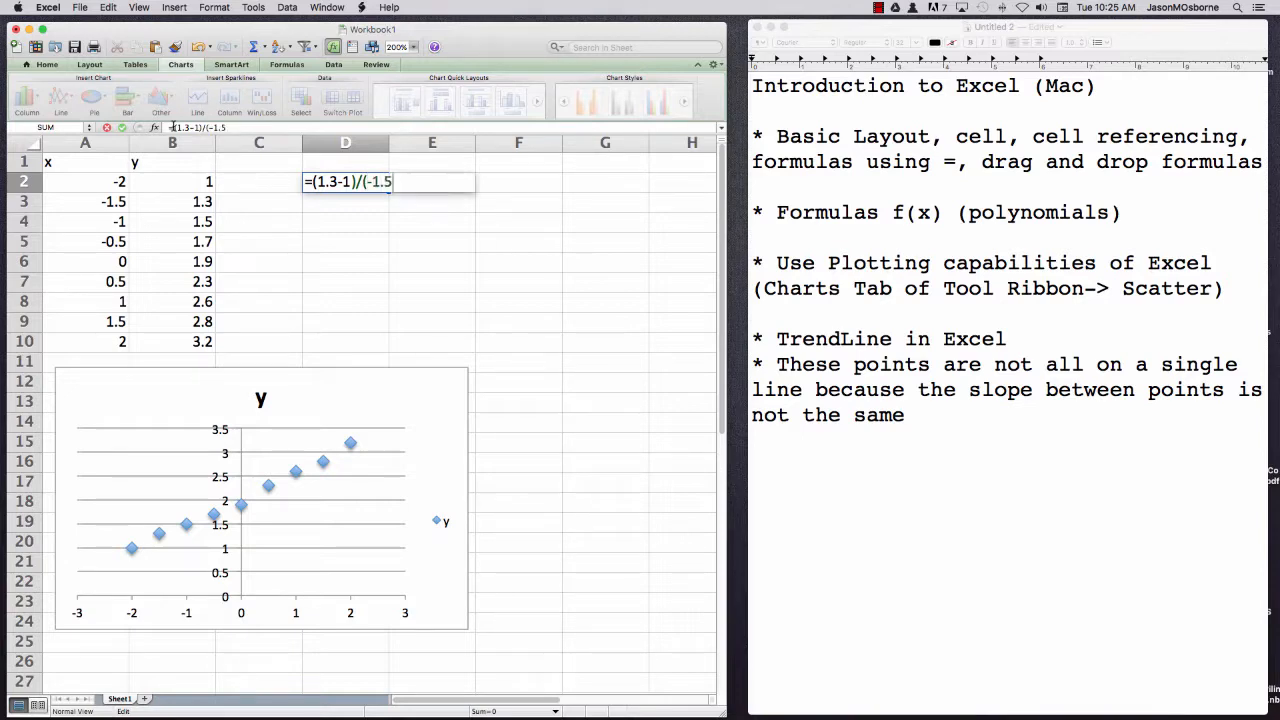
pyautogui.write('-')
pyautogui.write('-2')
pyautogui.press('BackSpace')
pyautogui.write('+2')
pyautogui.press('Return')
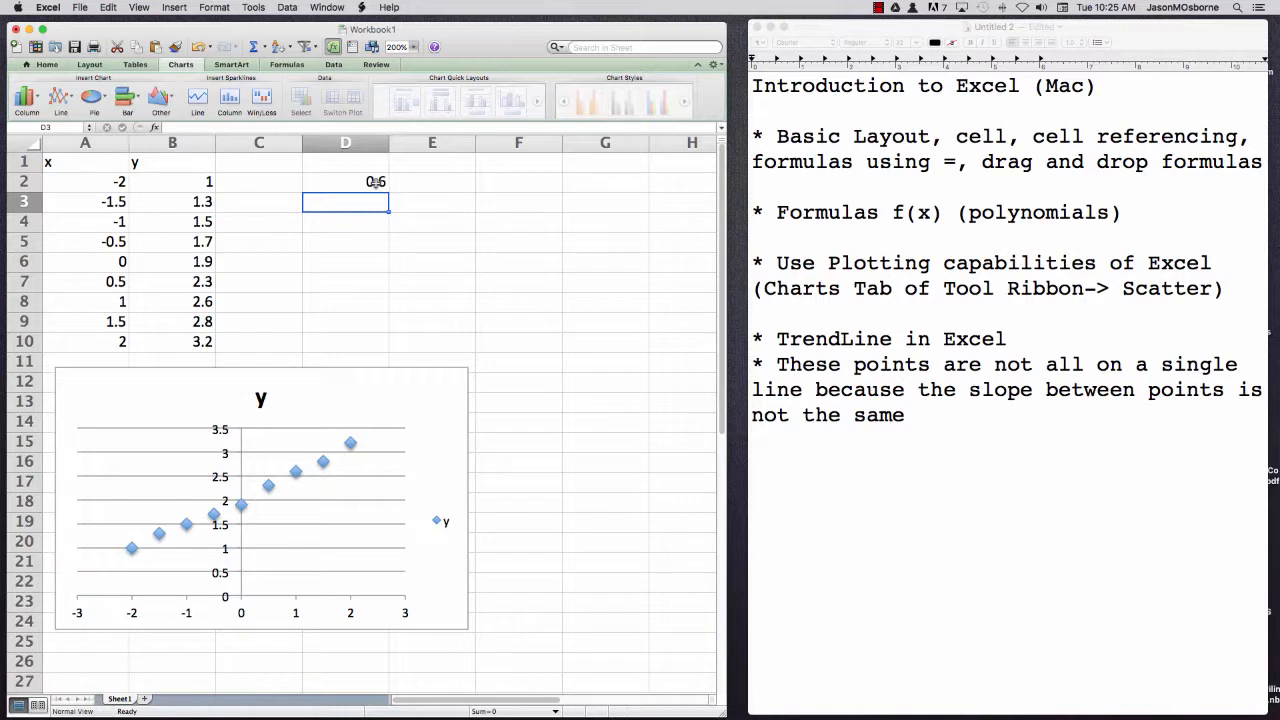
# Examine the first points on the chart and the second and third data points in A3:B4.
pyautogui.moveTo(158, 533)
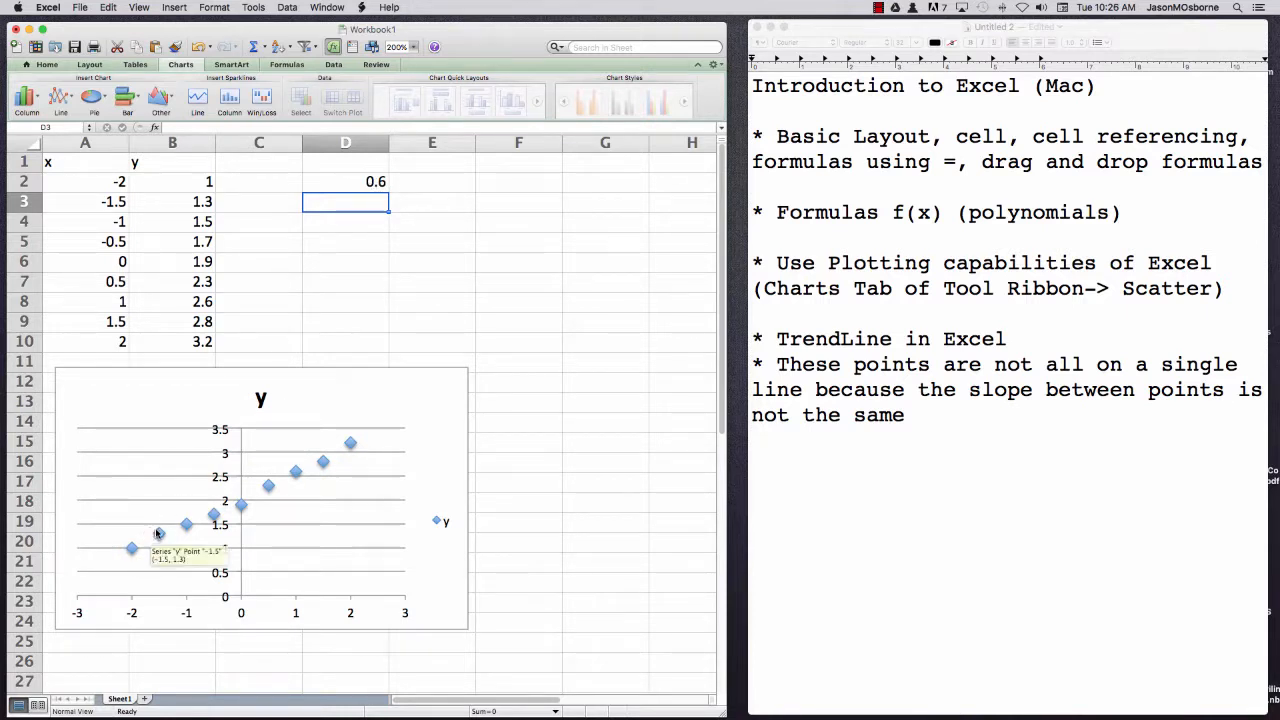
pyautogui.moveTo(128, 556)
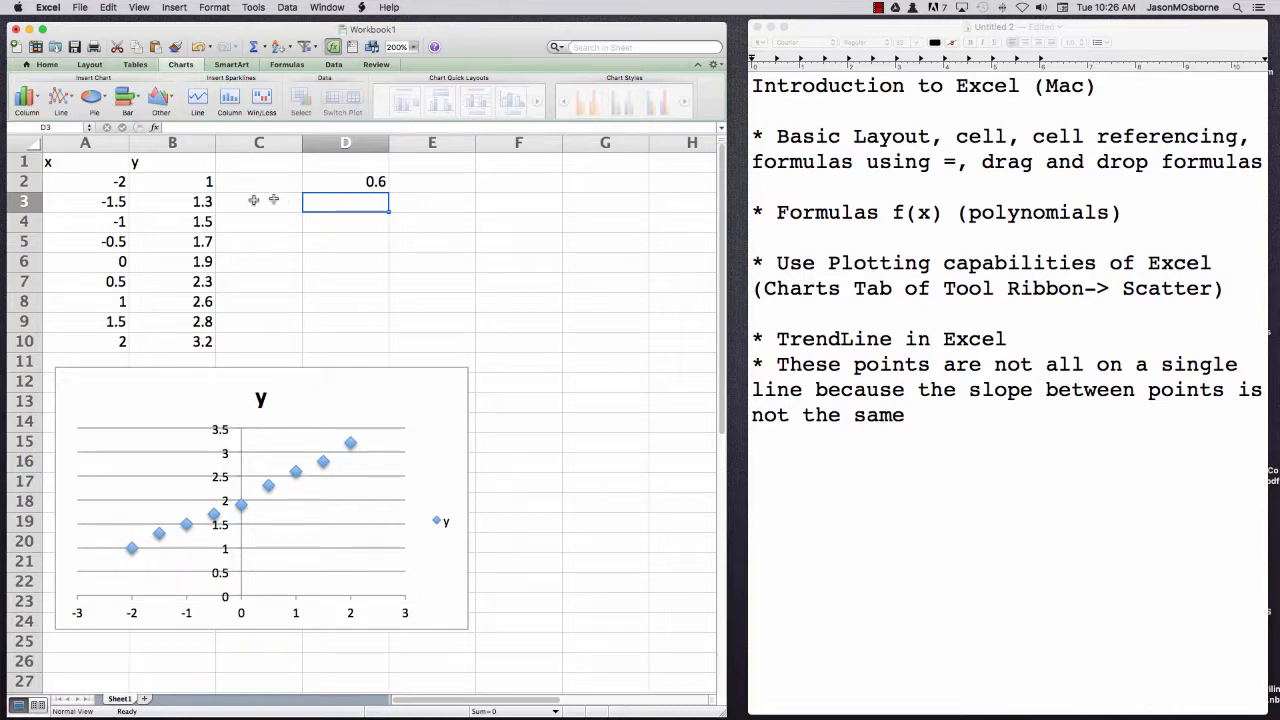
pyautogui.click(134, 260)
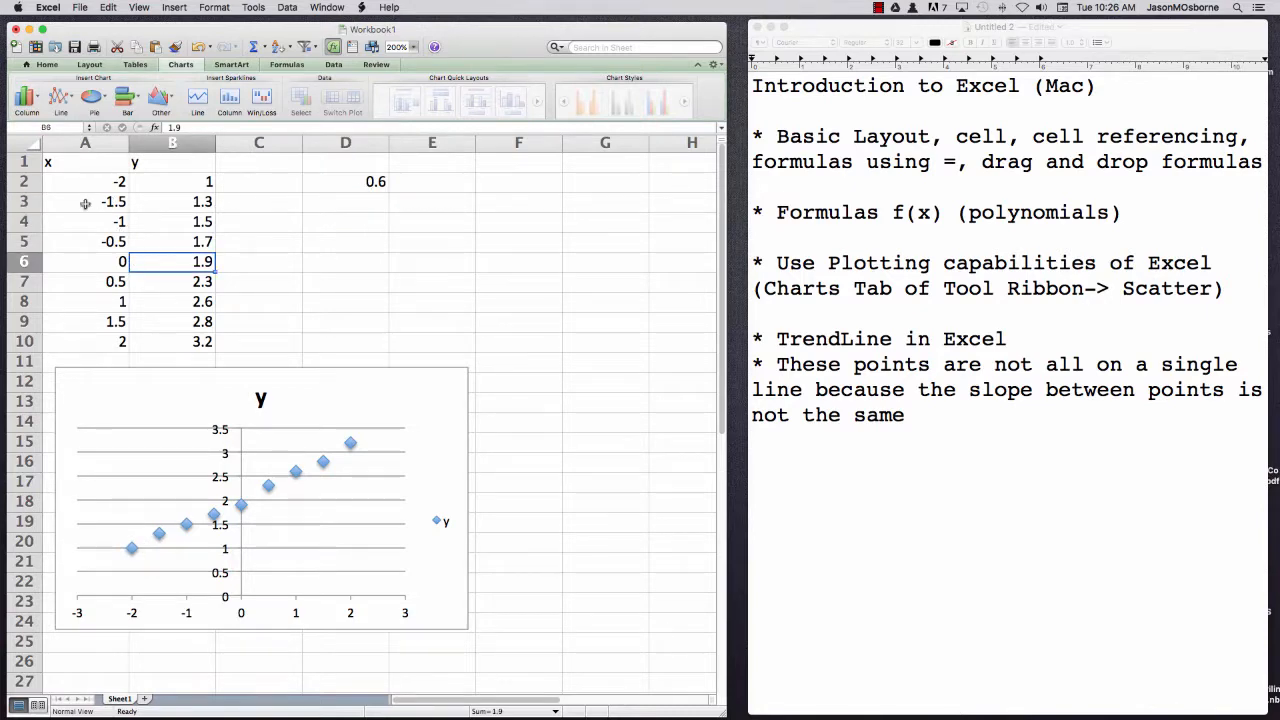
pyautogui.moveTo(101, 201); pyautogui.dragTo(171, 218)
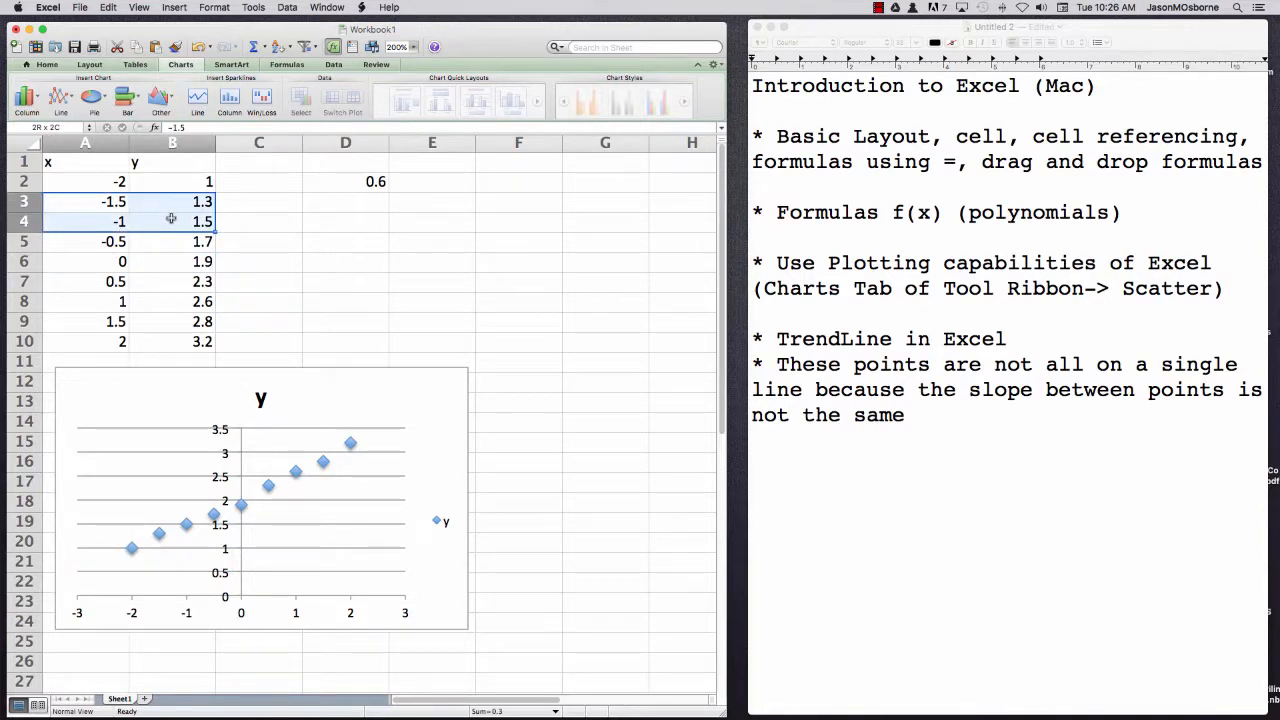
# Enter the slope formula for the second and third points in cell D3 as =(1.5-1.3)/(-1+1.5).
pyautogui.click(325, 203)
pyautogui.write('=')
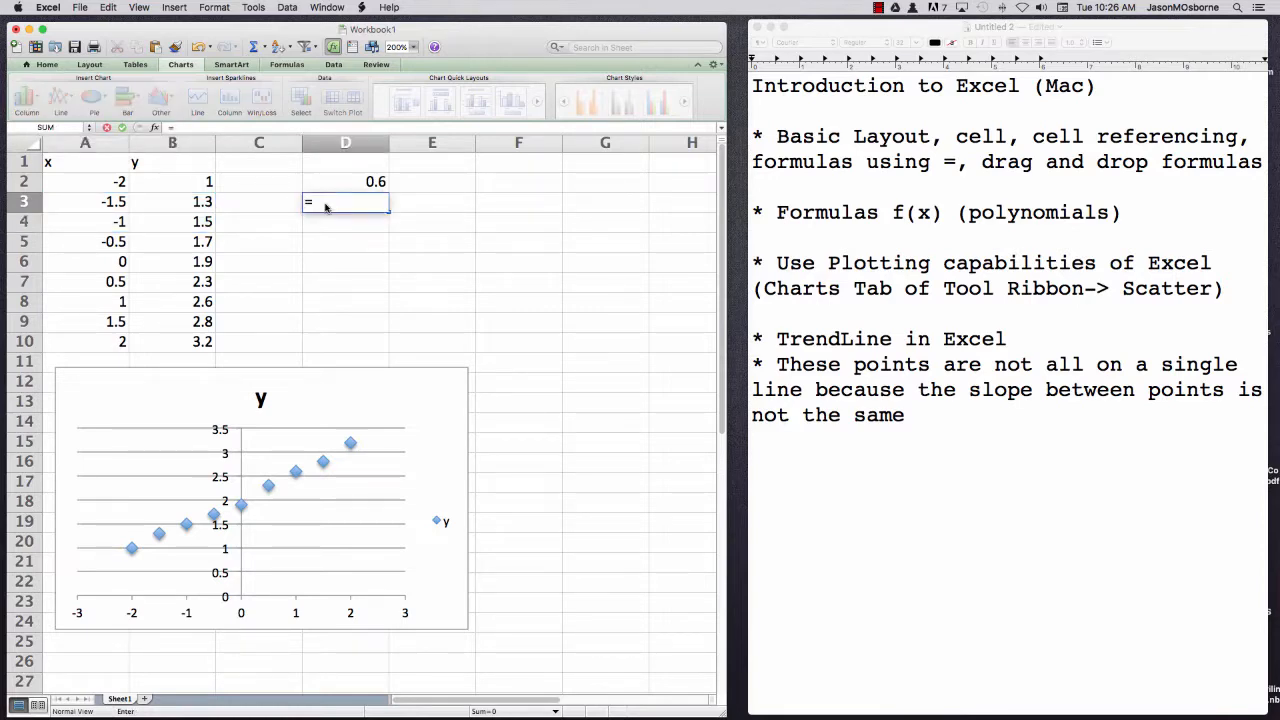
pyautogui.write('()')
pyautogui.press('Return')
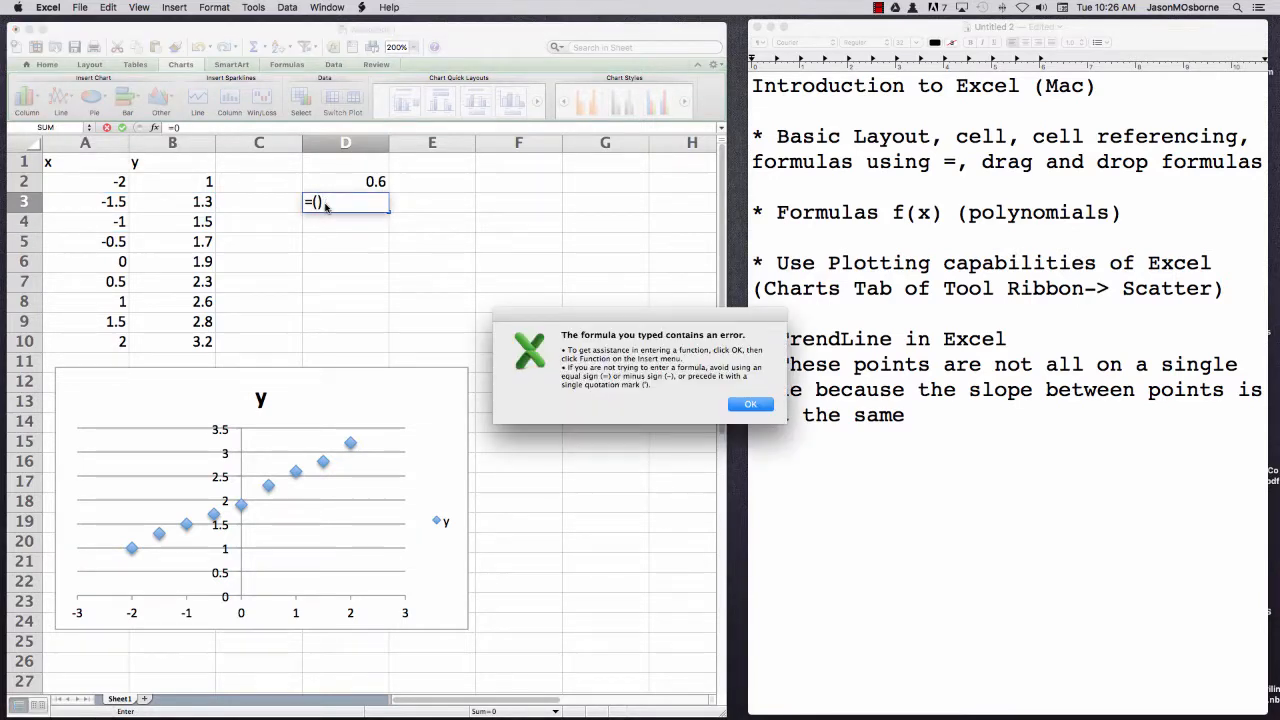
pyautogui.click(750, 404)
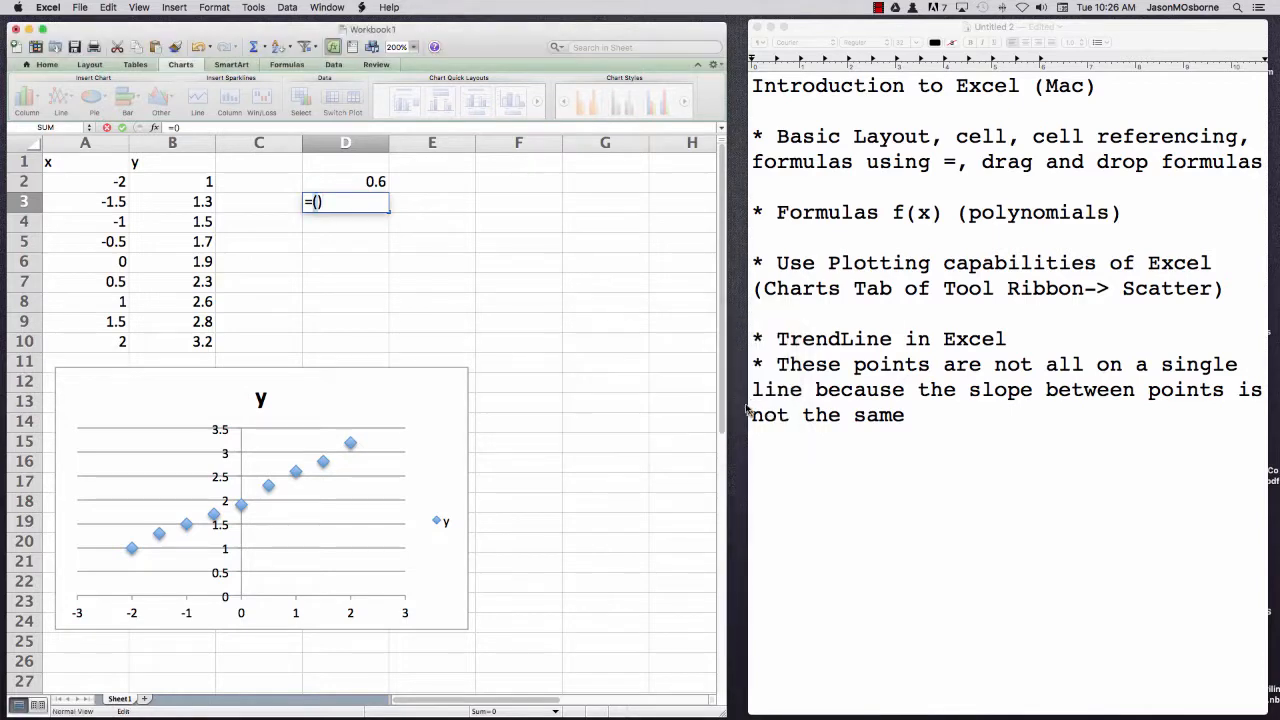
pyautogui.click(320, 203)
pyautogui.write('1.5-1.')
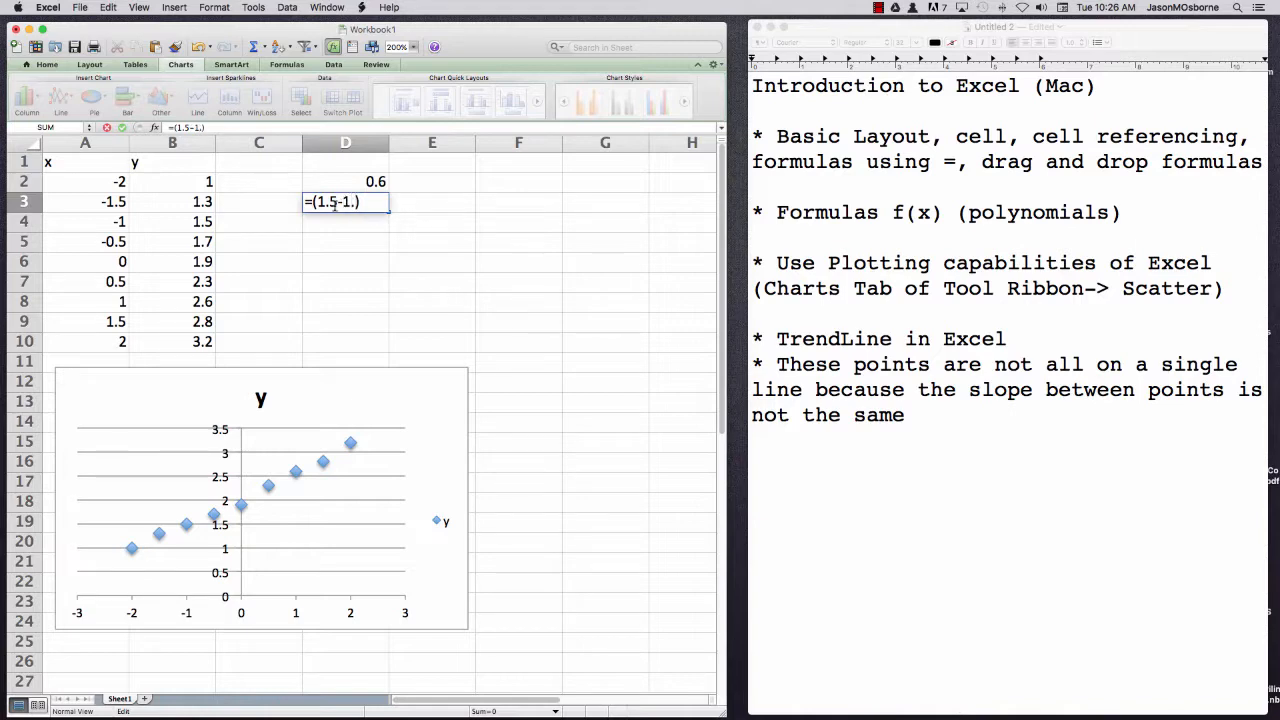
pyautogui.write('3')
pyautogui.click(379, 203)
pyautogui.write('-1')
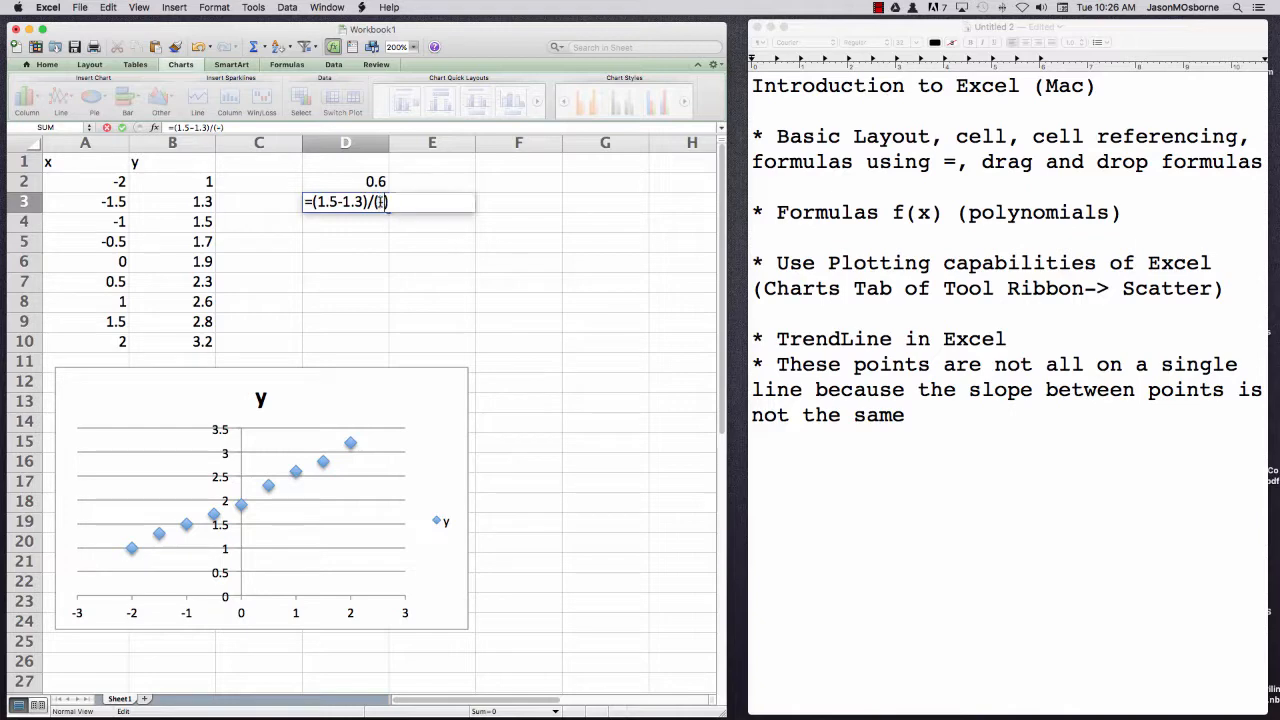
pyautogui.write('+1.5')
pyautogui.press('Return')
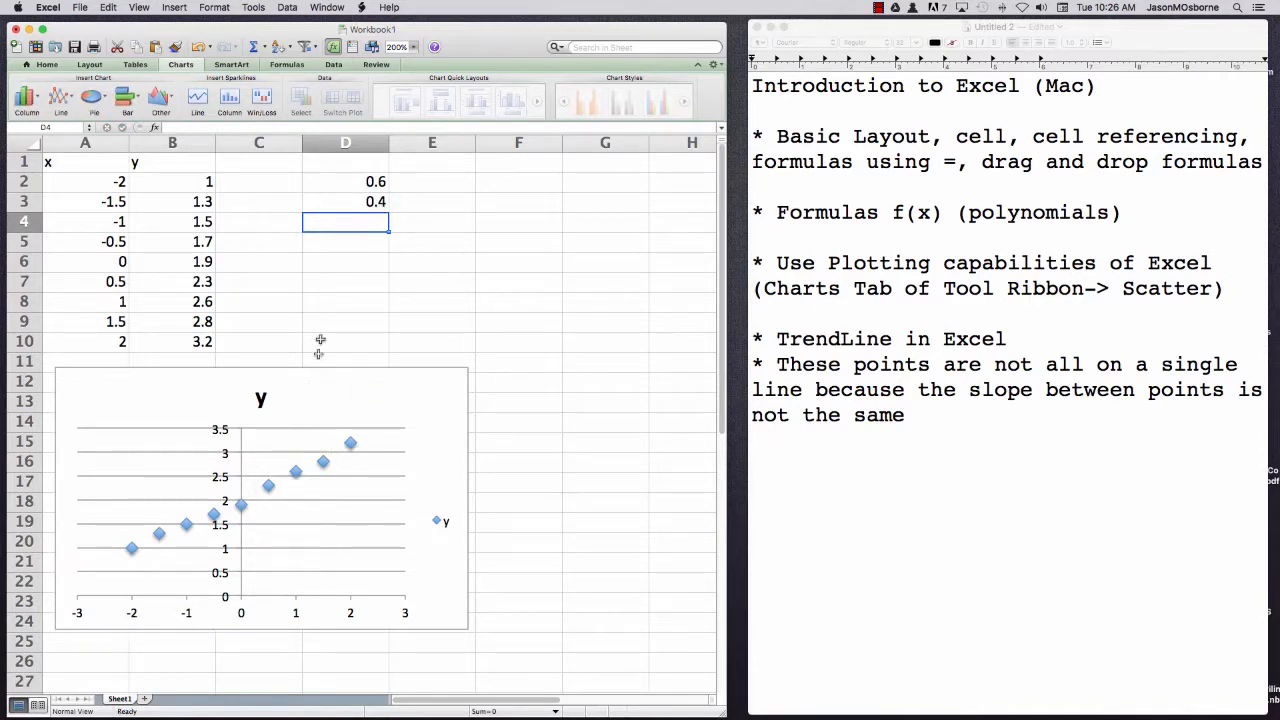
# Compare the two slopes in D2 and D3 with the points plotted on the scatter chart.
pyautogui.moveTo(160, 538)
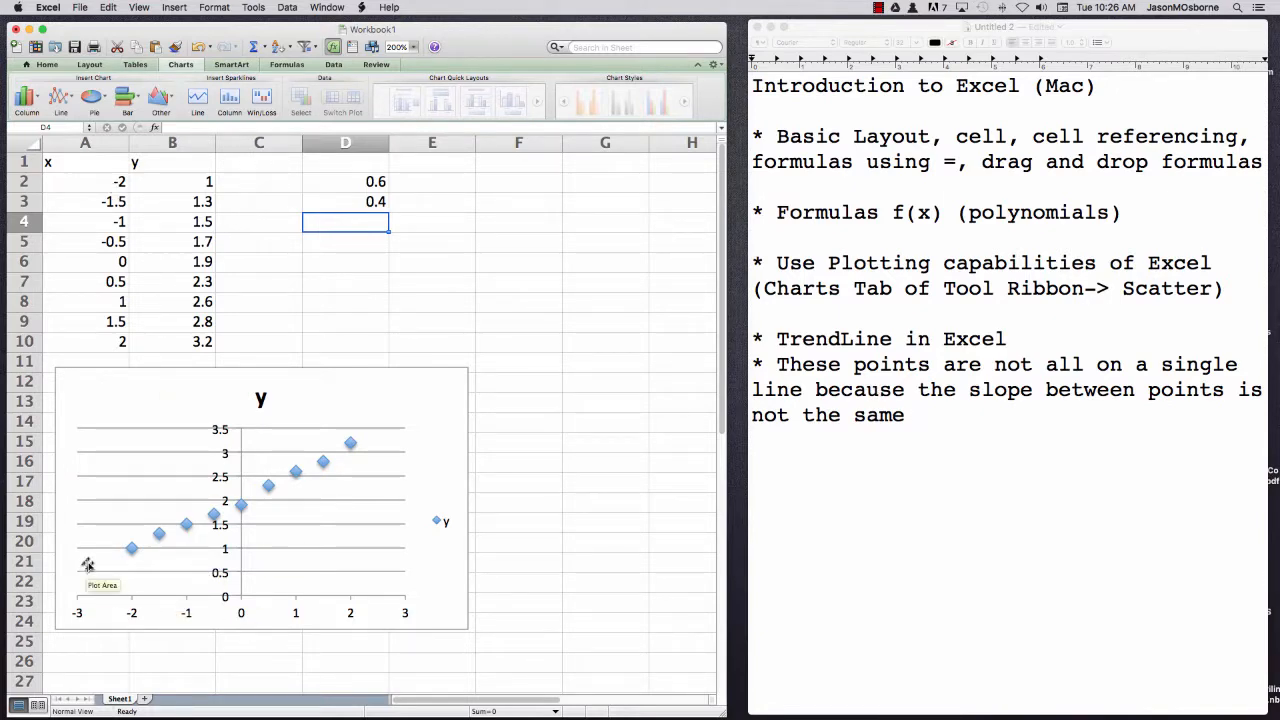
pyautogui.click(357, 182)
pyautogui.click(363, 200)
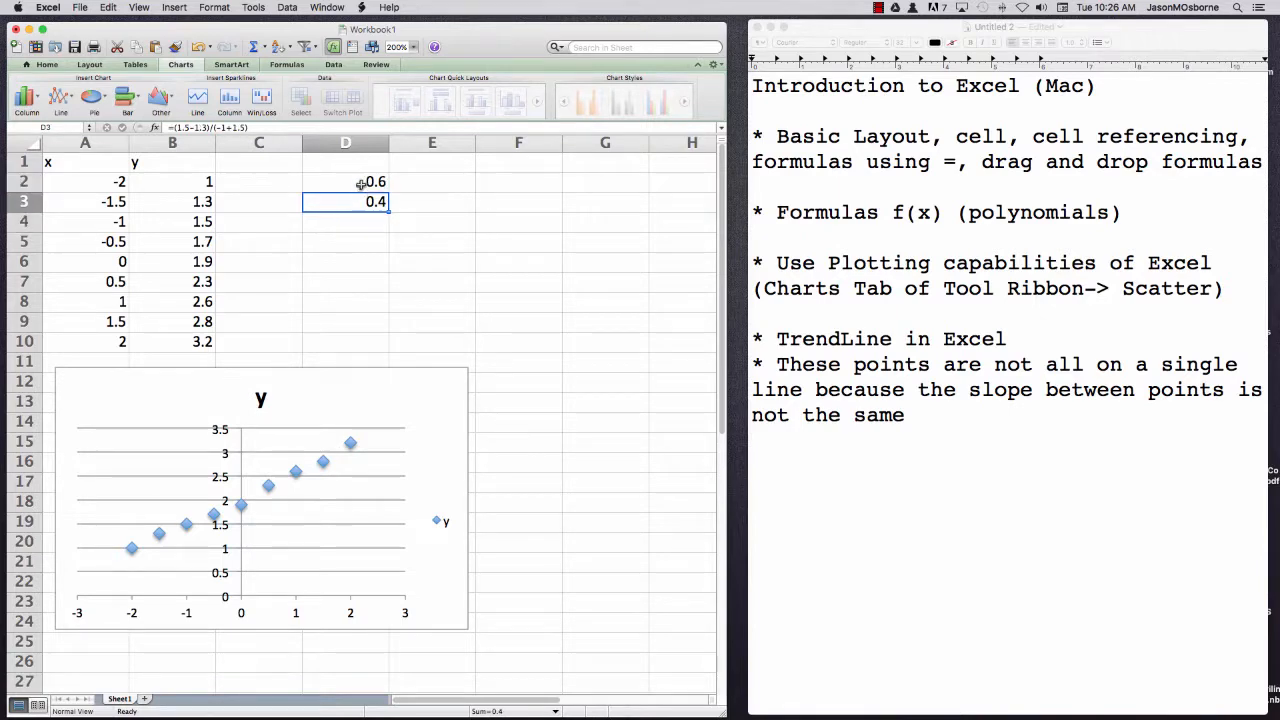
pyautogui.click(357, 182)
pyautogui.click(364, 202)
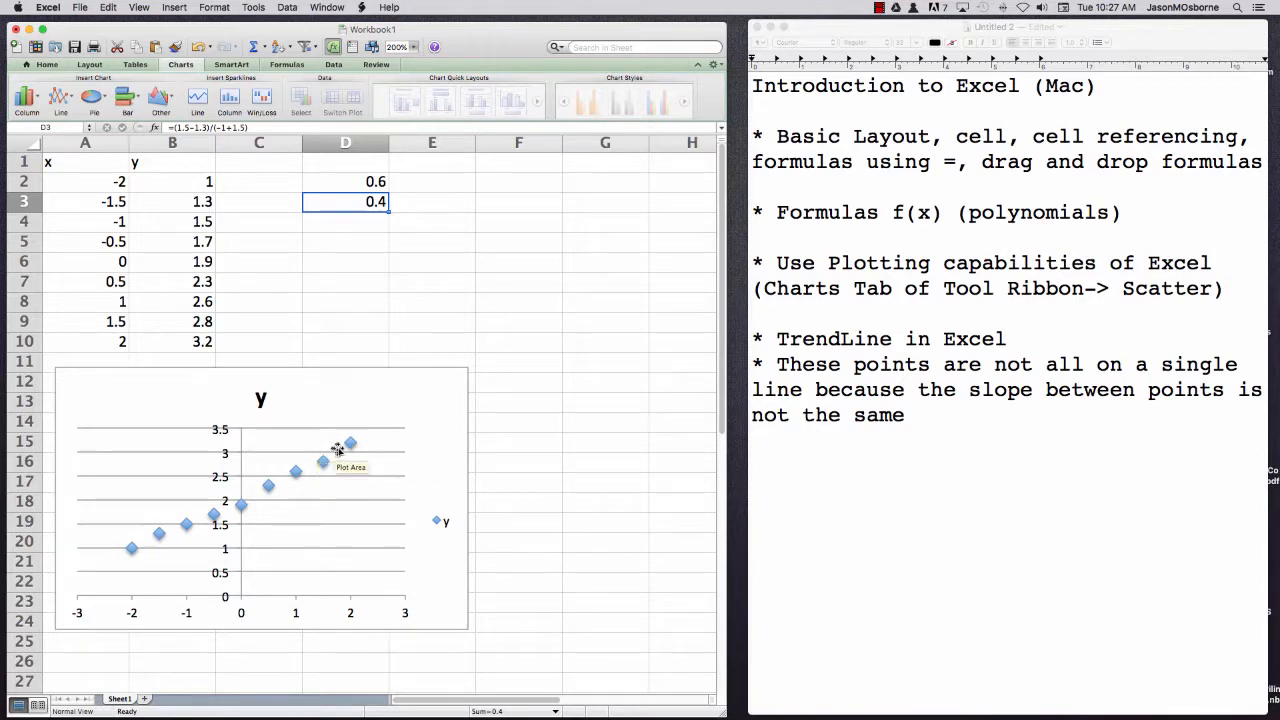
pyautogui.moveTo(347, 446)
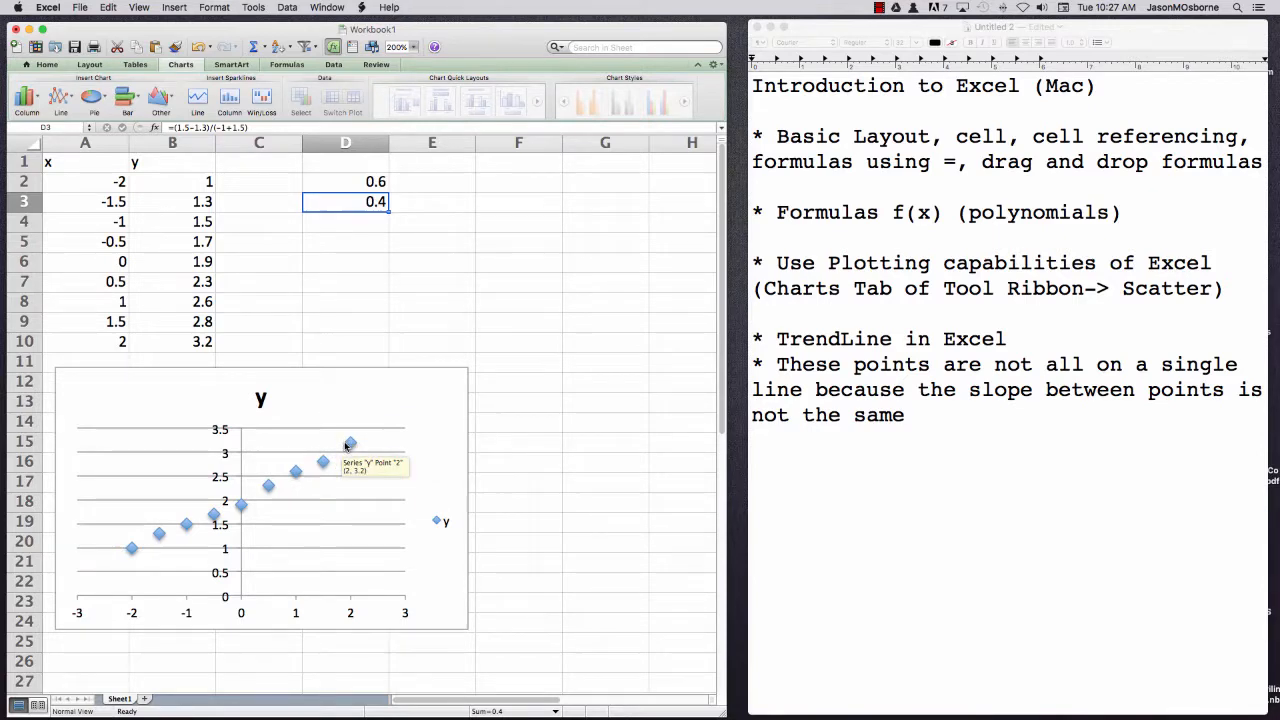
# In the TextEdit outline, add the bullet "* Trendline=Line of Best Fit" and separate the last bullets with blank lines.
pyautogui.click(921, 416)
pyautogui.write('* Trendli')
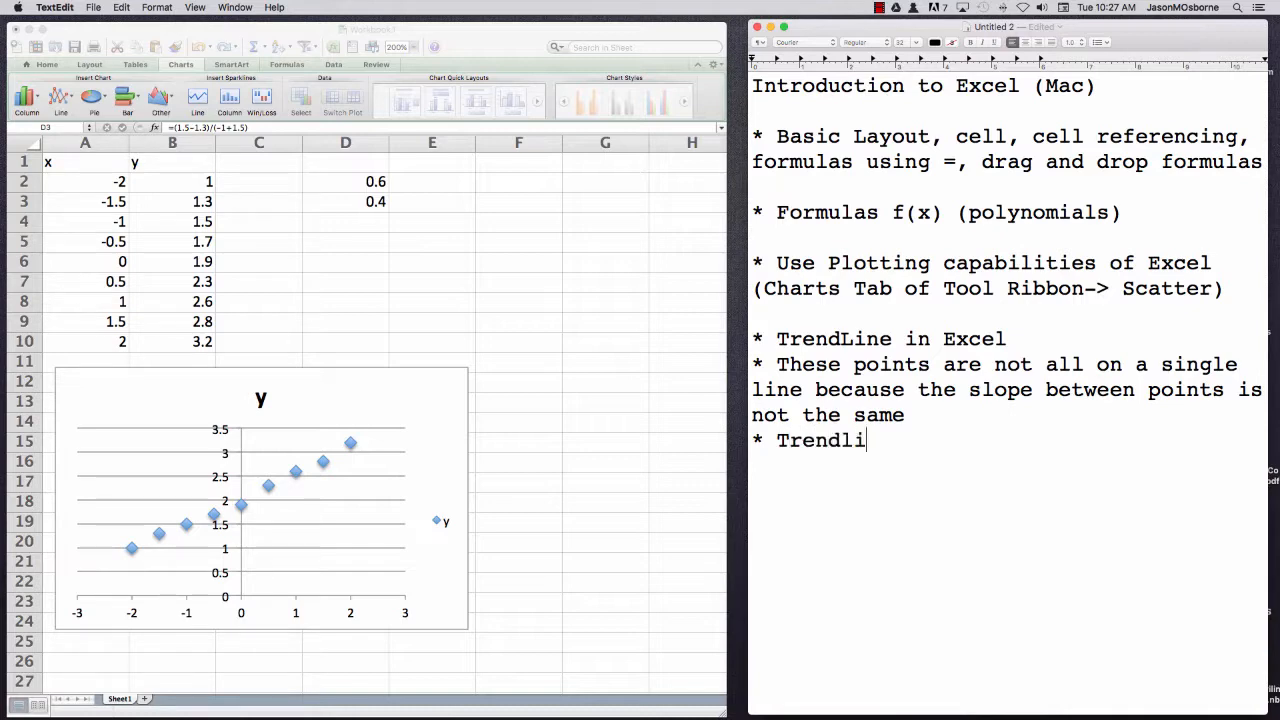
pyautogui.write('ne=Line of Bes')
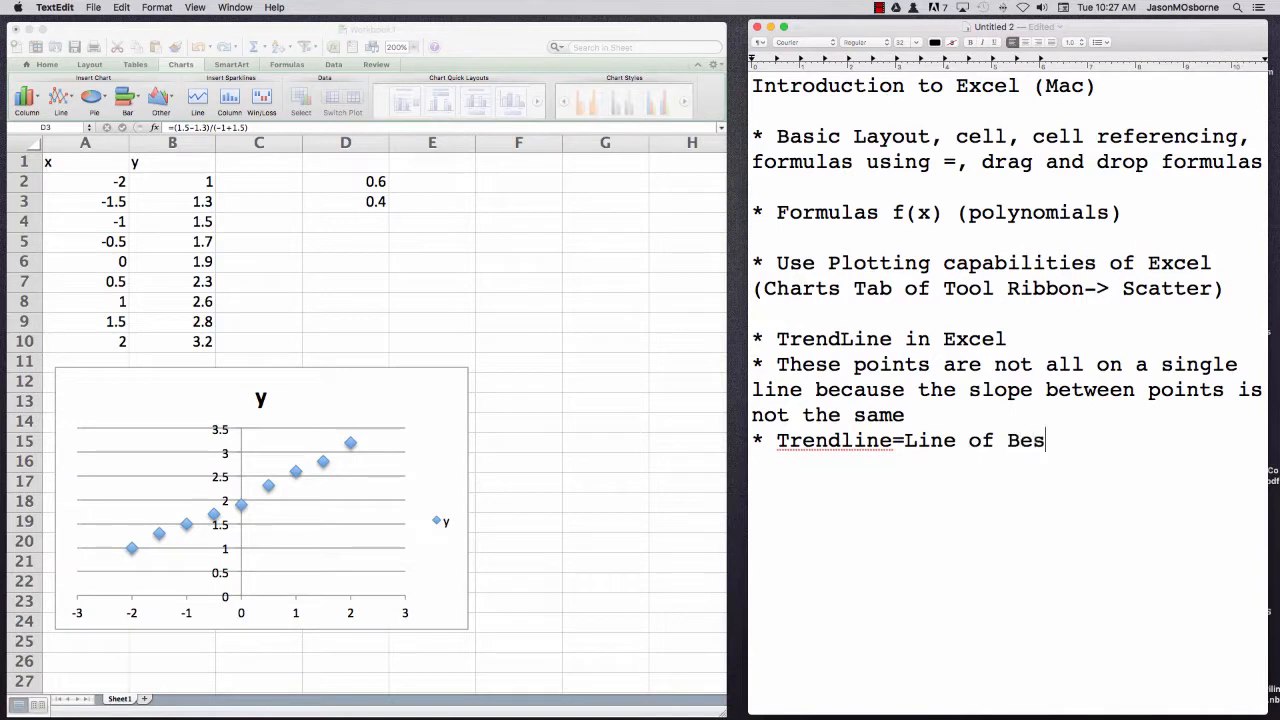
pyautogui.write('t Fit')
pyautogui.press('Return')
pyautogui.press('Return')
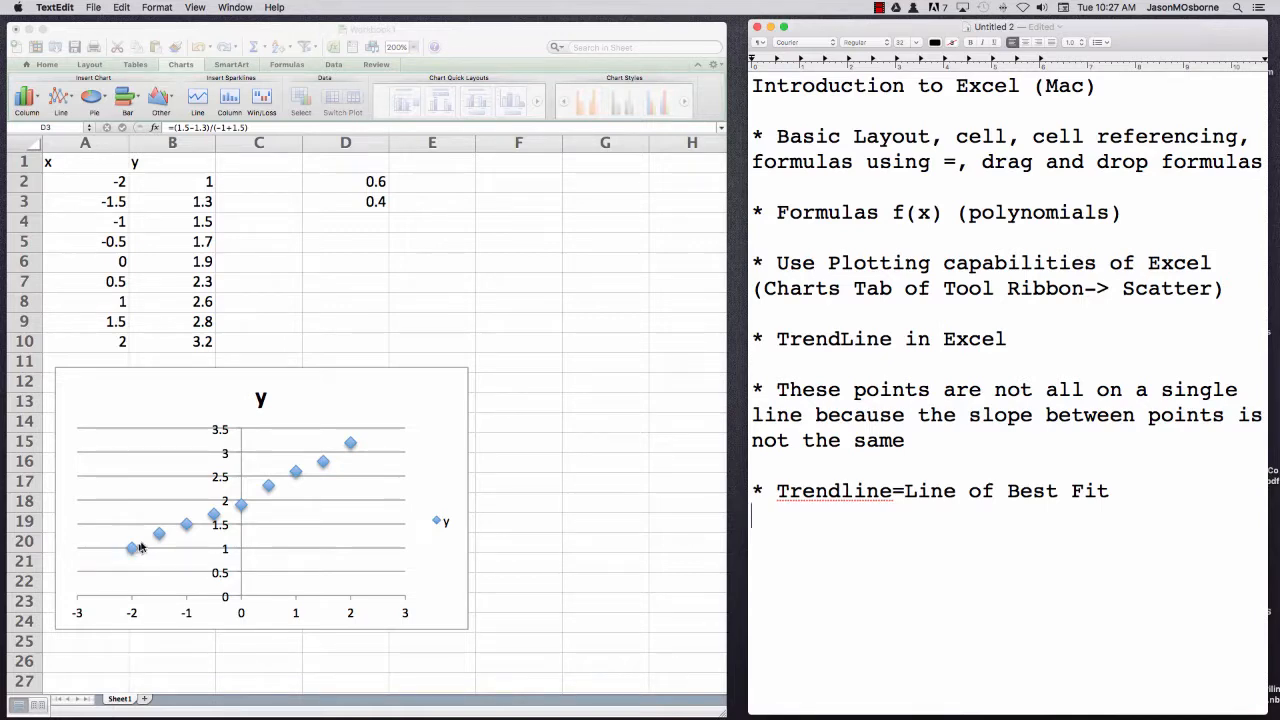
# Switch back to the Excel workbook and add a linear trendline to the chart's y data series, keeping its settings open beside the chart.
pyautogui.click(352, 446)
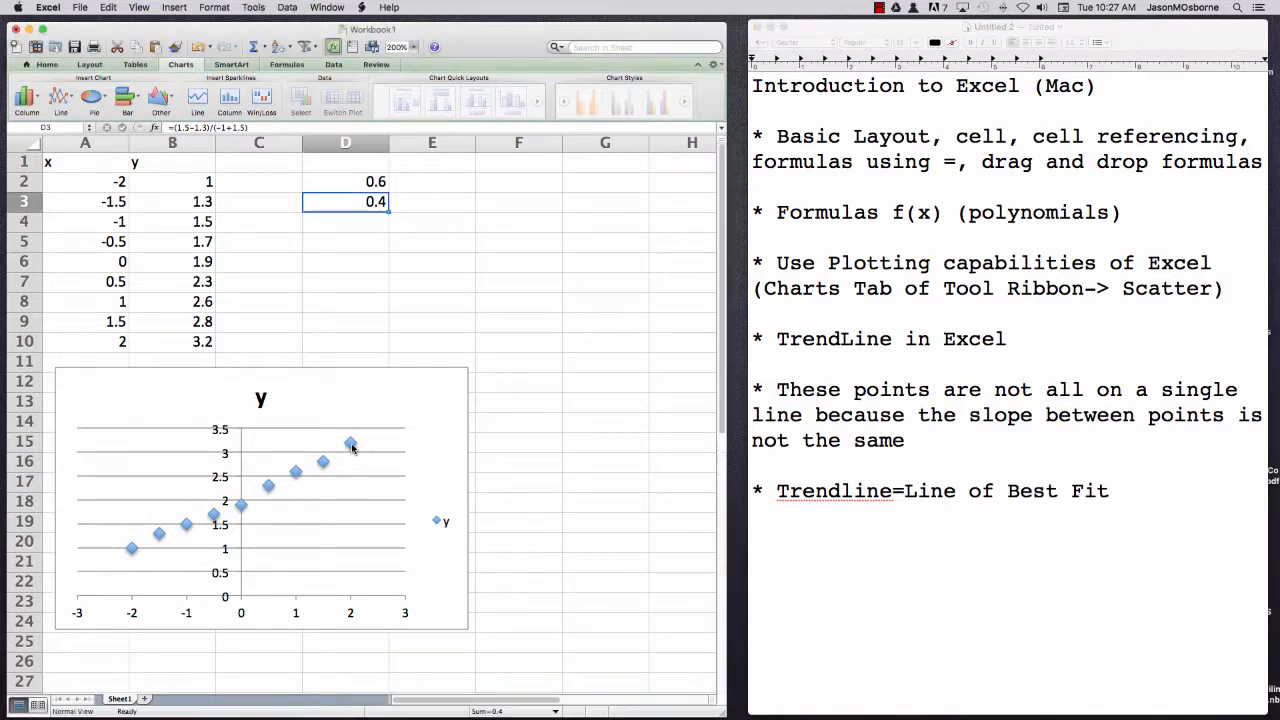
pyautogui.click(350, 445)
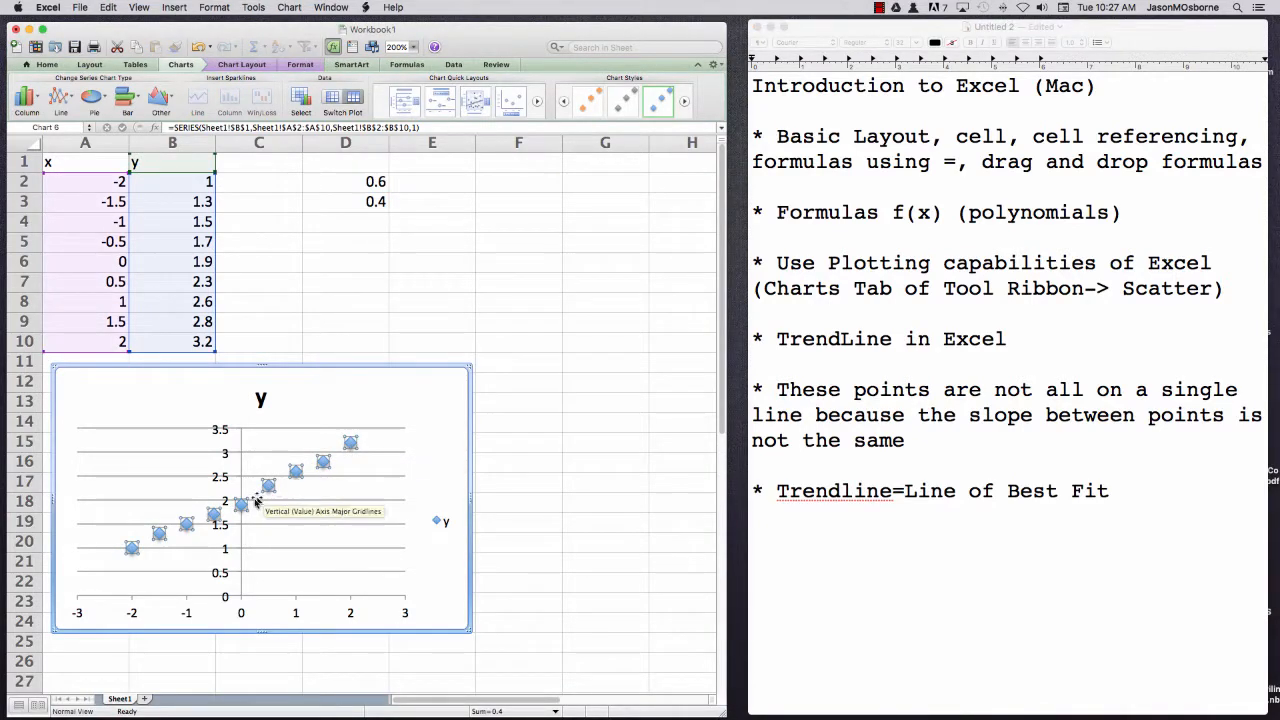
pyautogui.rightClick(350, 445)
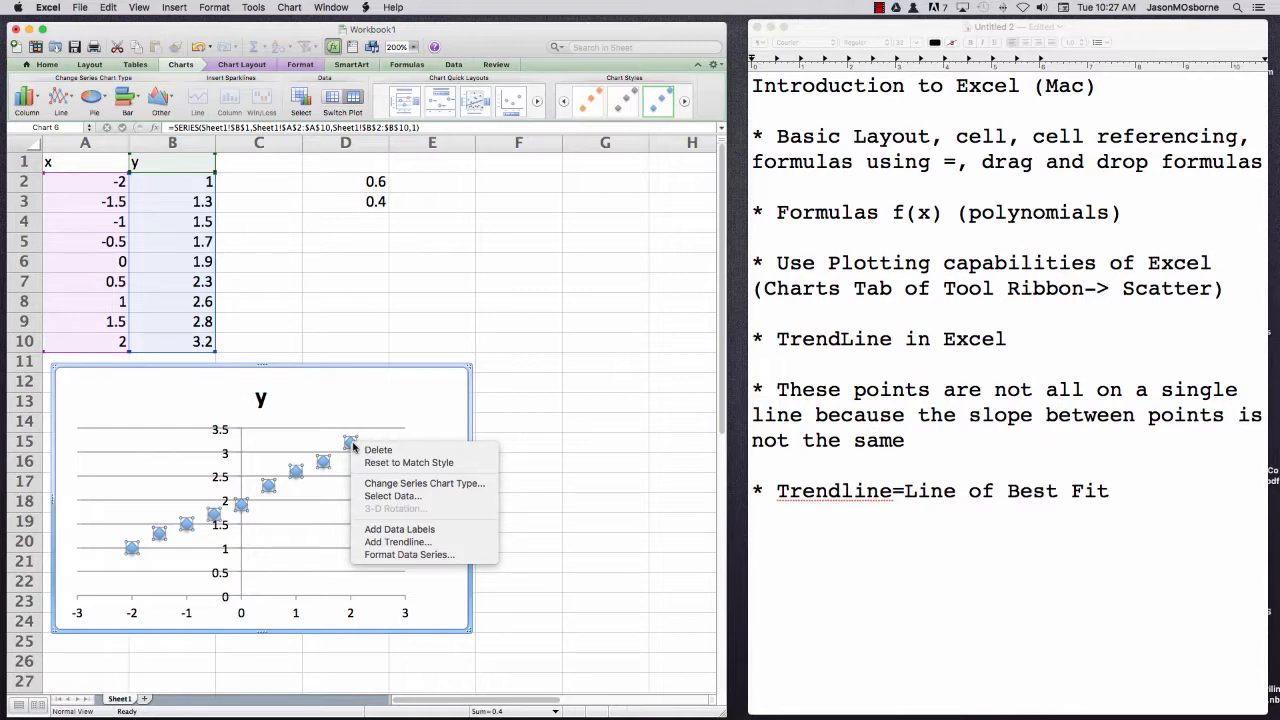
pyautogui.click(376, 542)
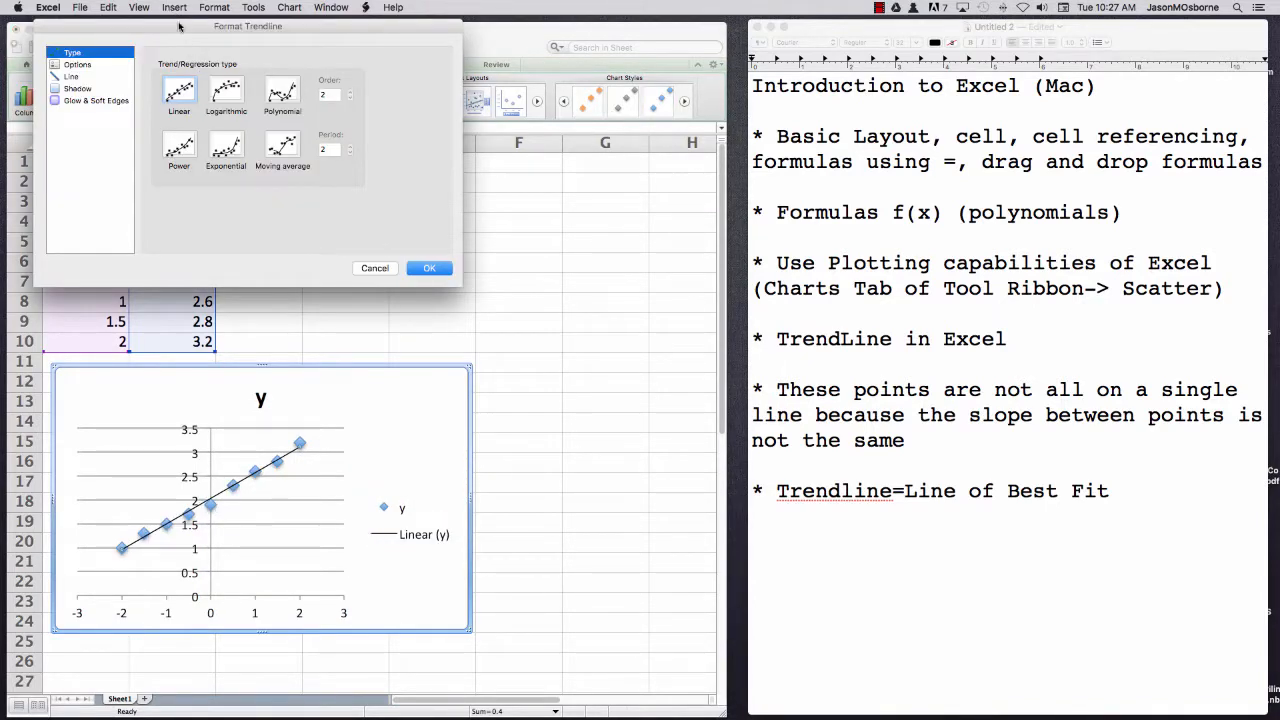
pyautogui.moveTo(178, 26); pyautogui.dragTo(183, 70)
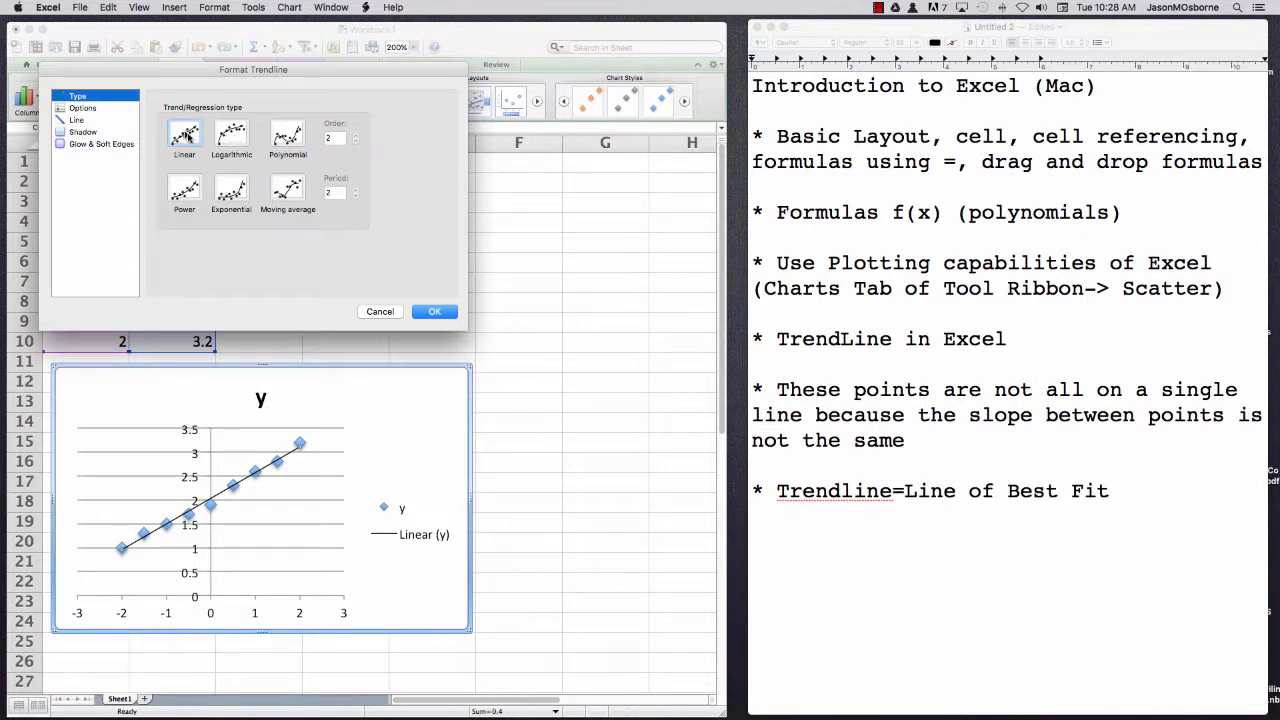
# Change the new trendline's regression type to Power and apply it.
pyautogui.click(183, 197)
pyautogui.click(750, 392)
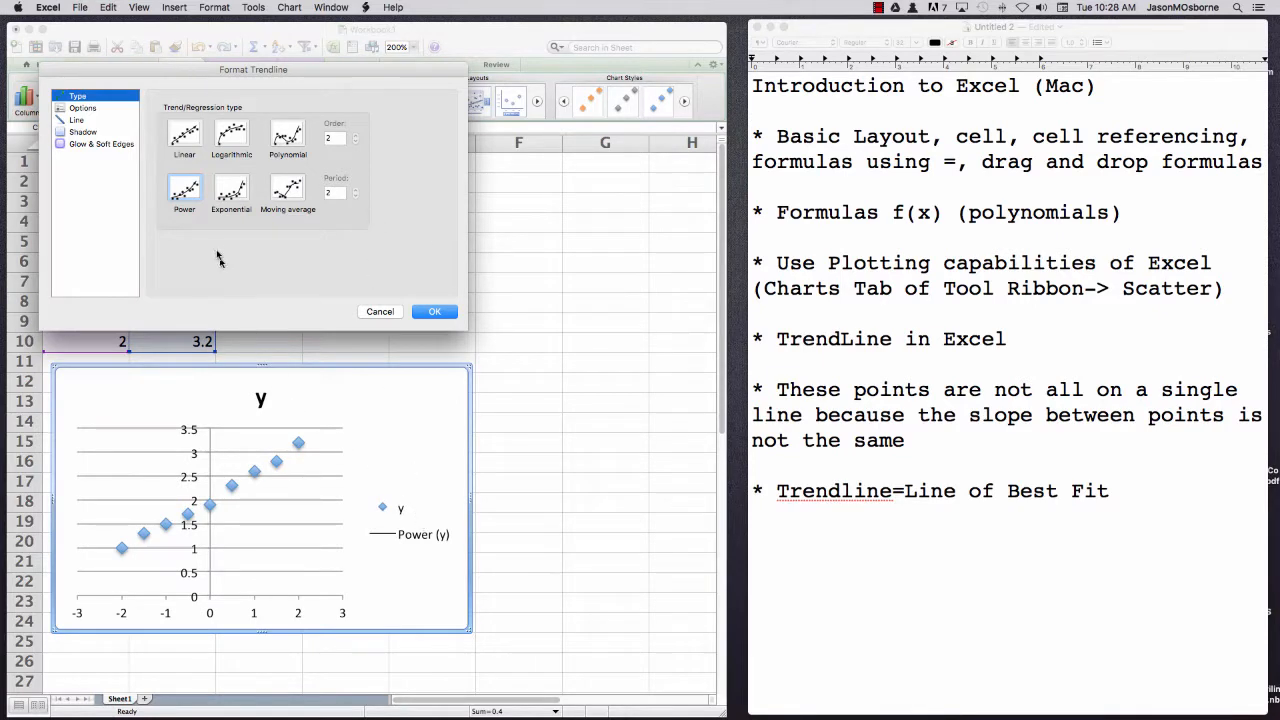
pyautogui.click(185, 133)
pyautogui.click(430, 313)
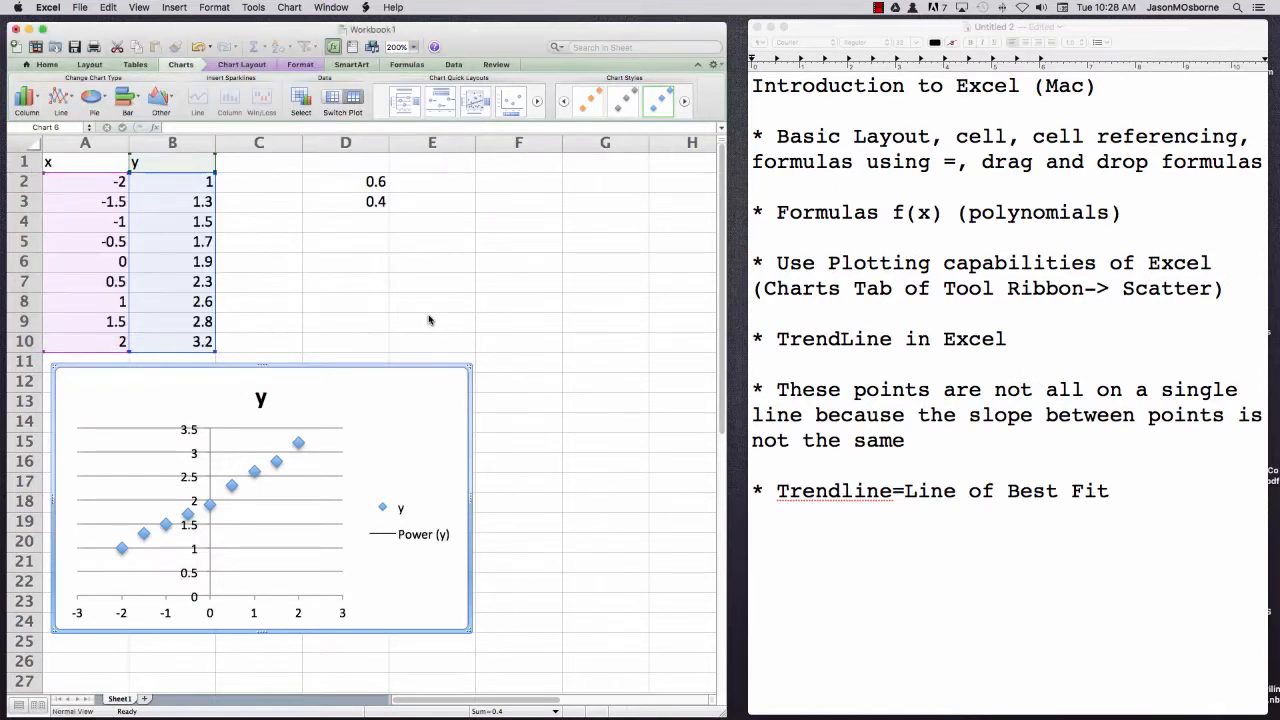
# Add a second, linear trendline to the y series with its equation displayed, and move the equation beside the chart title.
pyautogui.click(300, 444)
pyautogui.rightClick(300, 444)
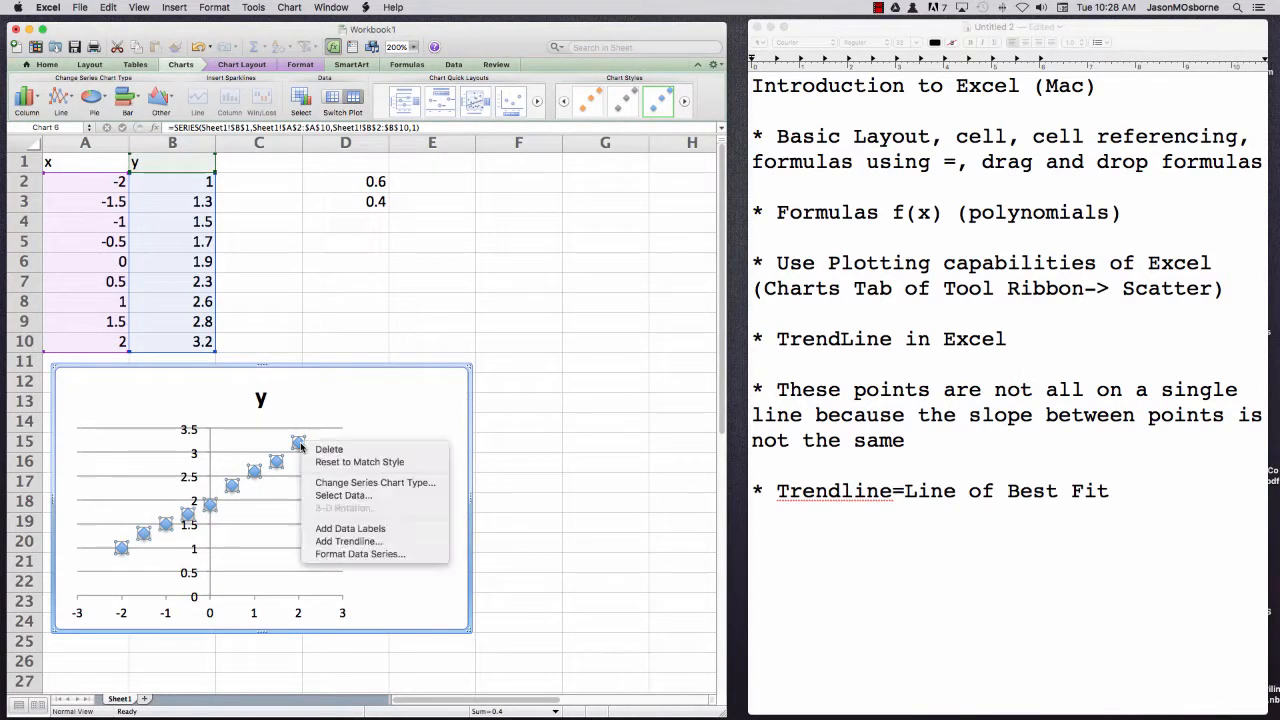
pyautogui.click(385, 541)
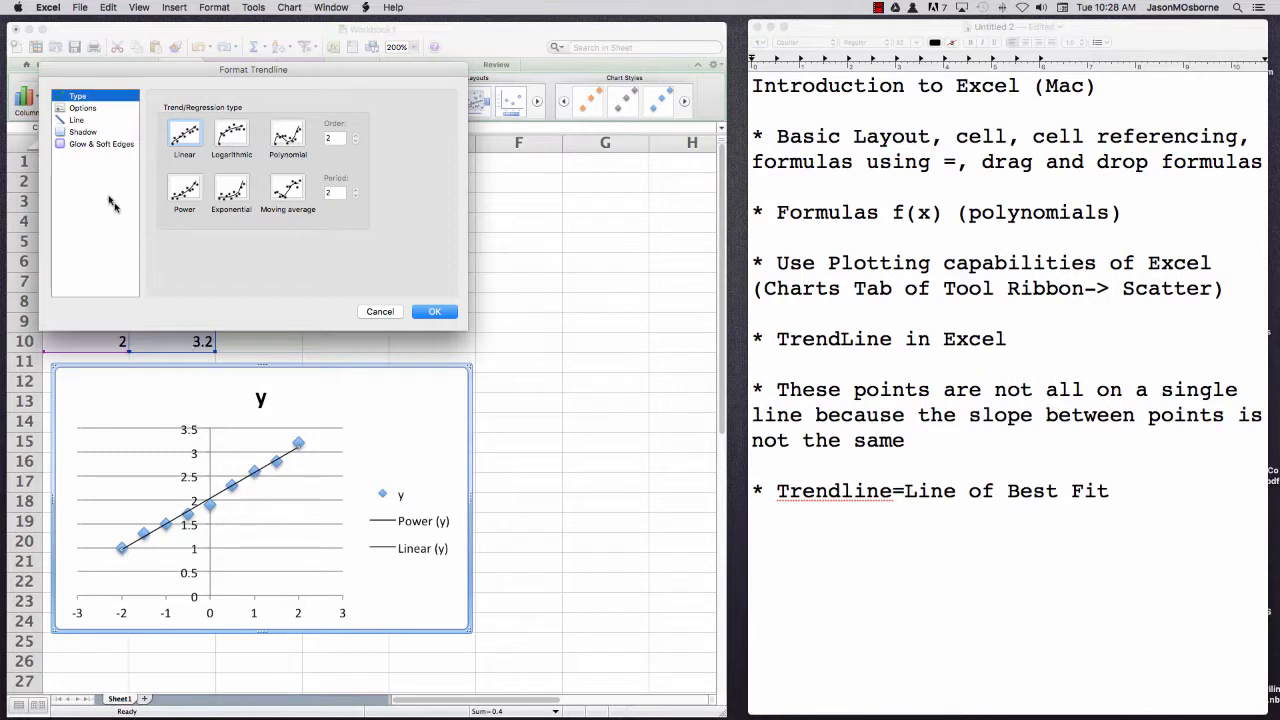
pyautogui.click(79, 108)
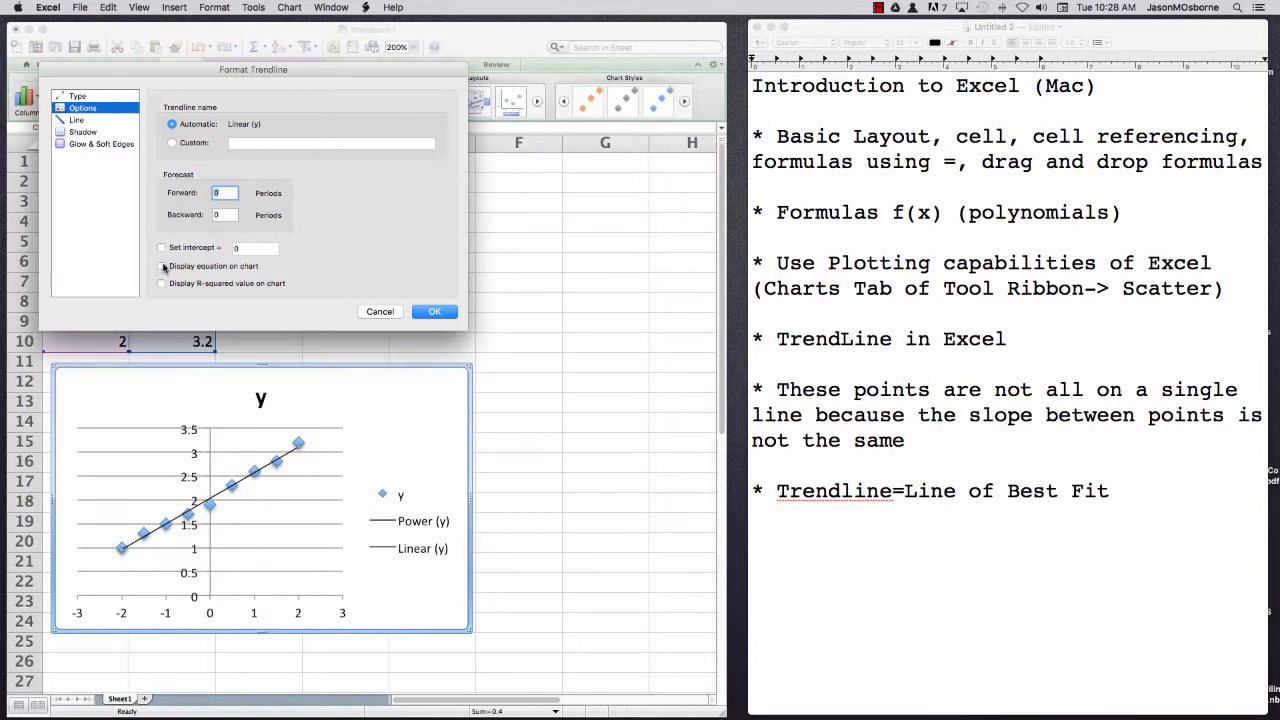
pyautogui.click(162, 266)
pyautogui.click(434, 311)
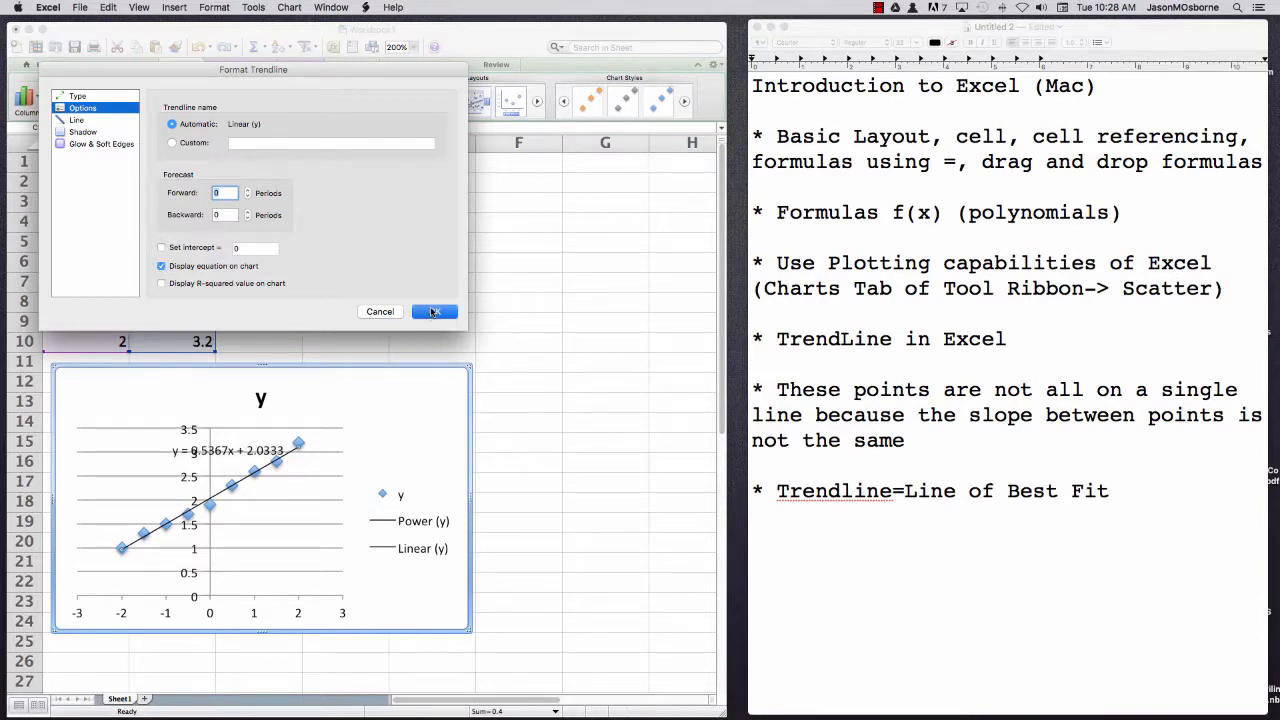
pyautogui.click(225, 457)
pyautogui.moveTo(225, 457); pyautogui.dragTo(350, 402)
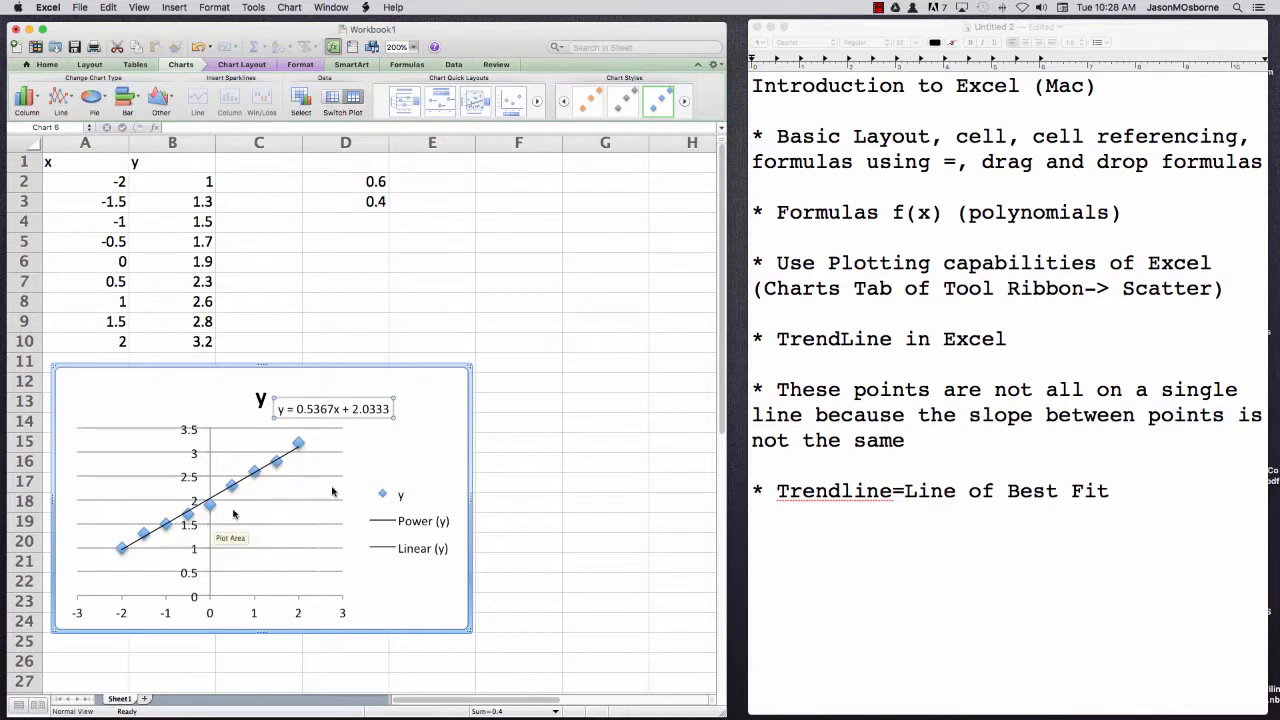
# In the TextEdit outline, add the trendline equation y=0.5367x+2.0333 on a new line below the Trendline bullet.
pyautogui.click(1122, 490)
pyautogui.click(1132, 492)
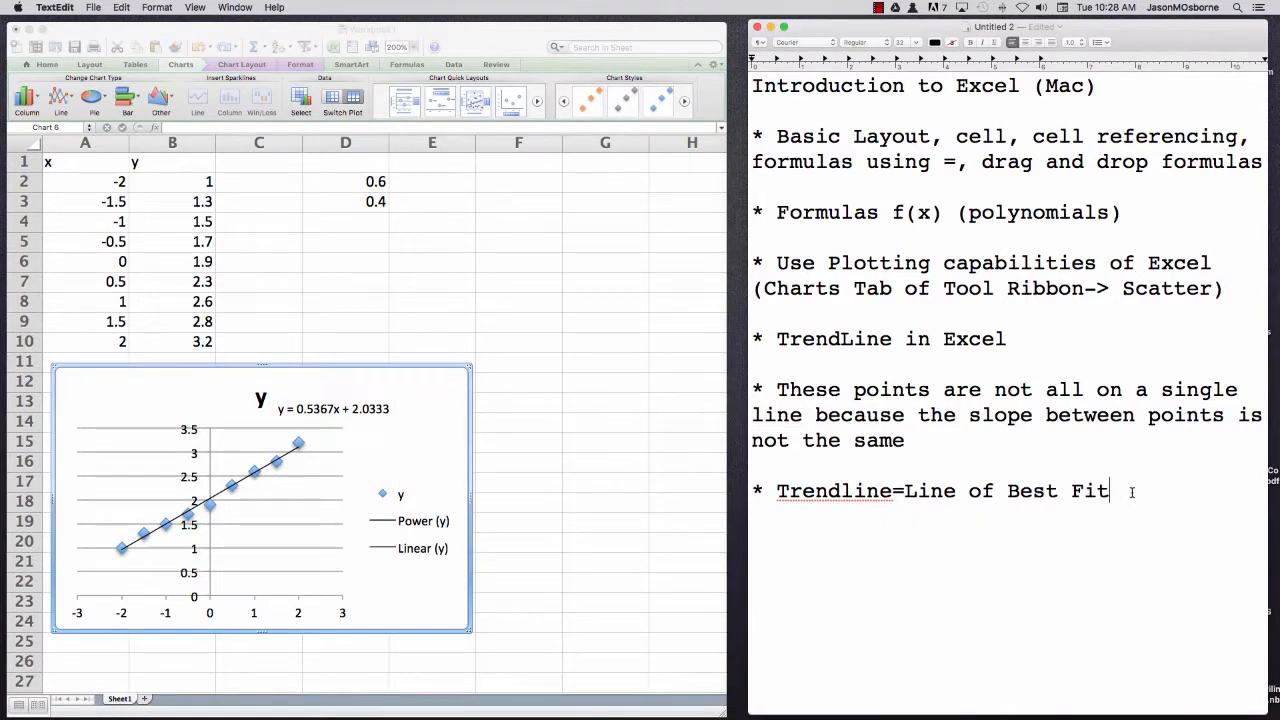
pyautogui.write('*')
pyautogui.write('y=0.5367')
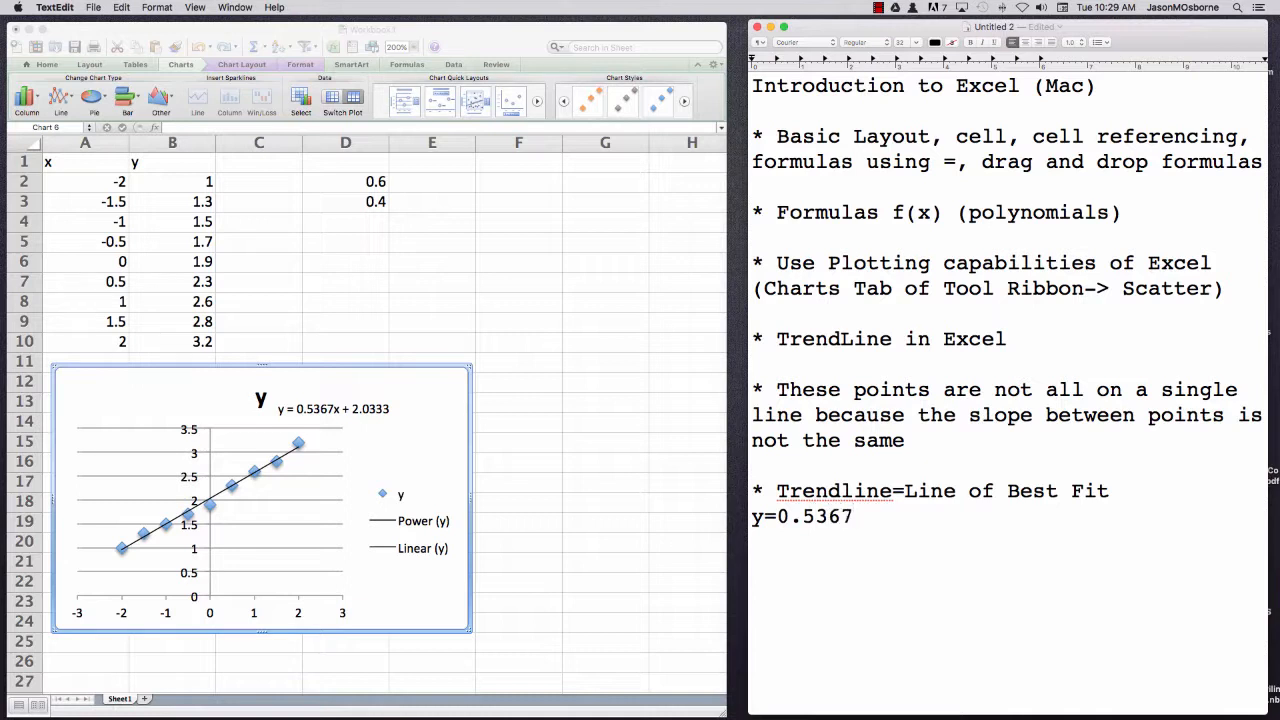
pyautogui.write('x+2.0333')
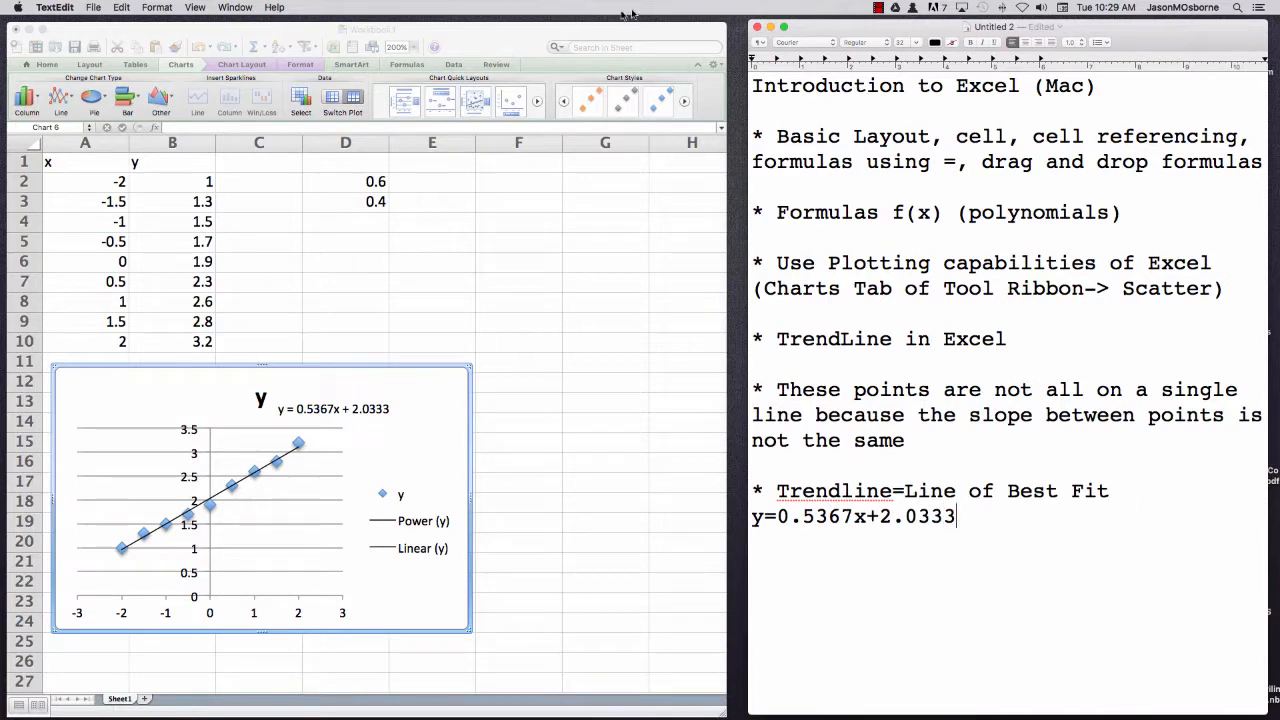
pyautogui.click(878, 8)
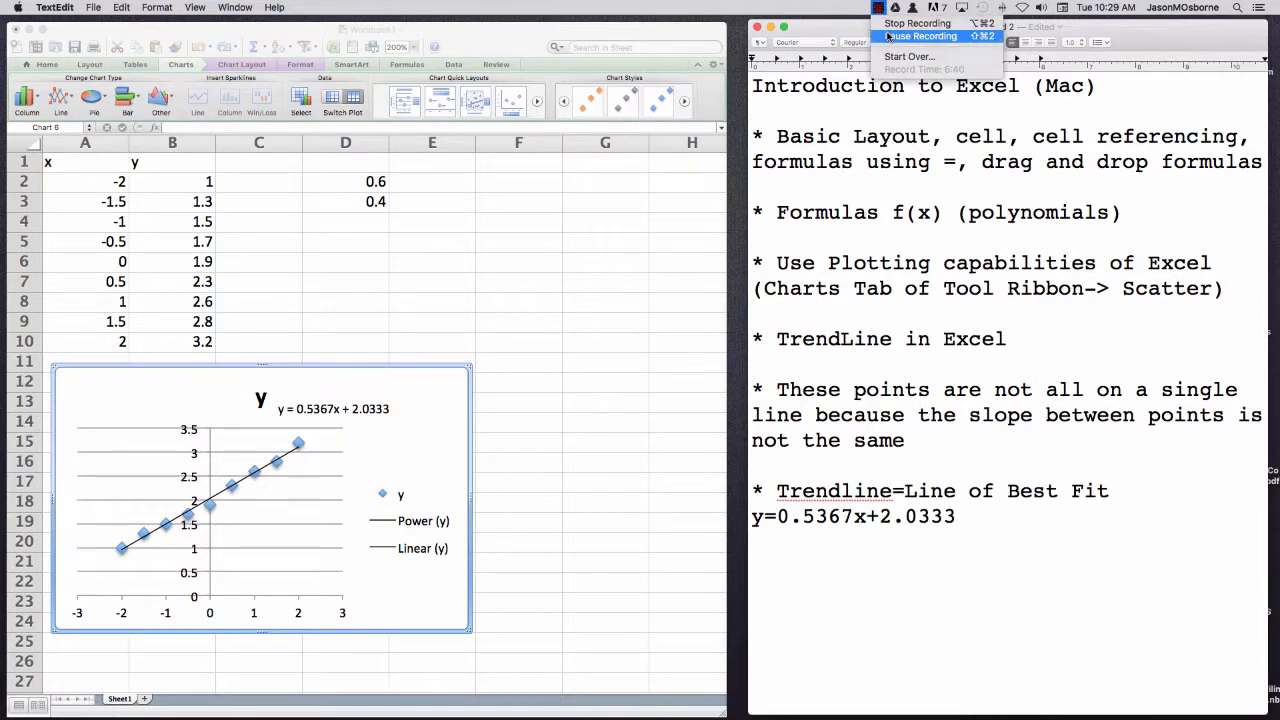
pyautogui.click(889, 36)
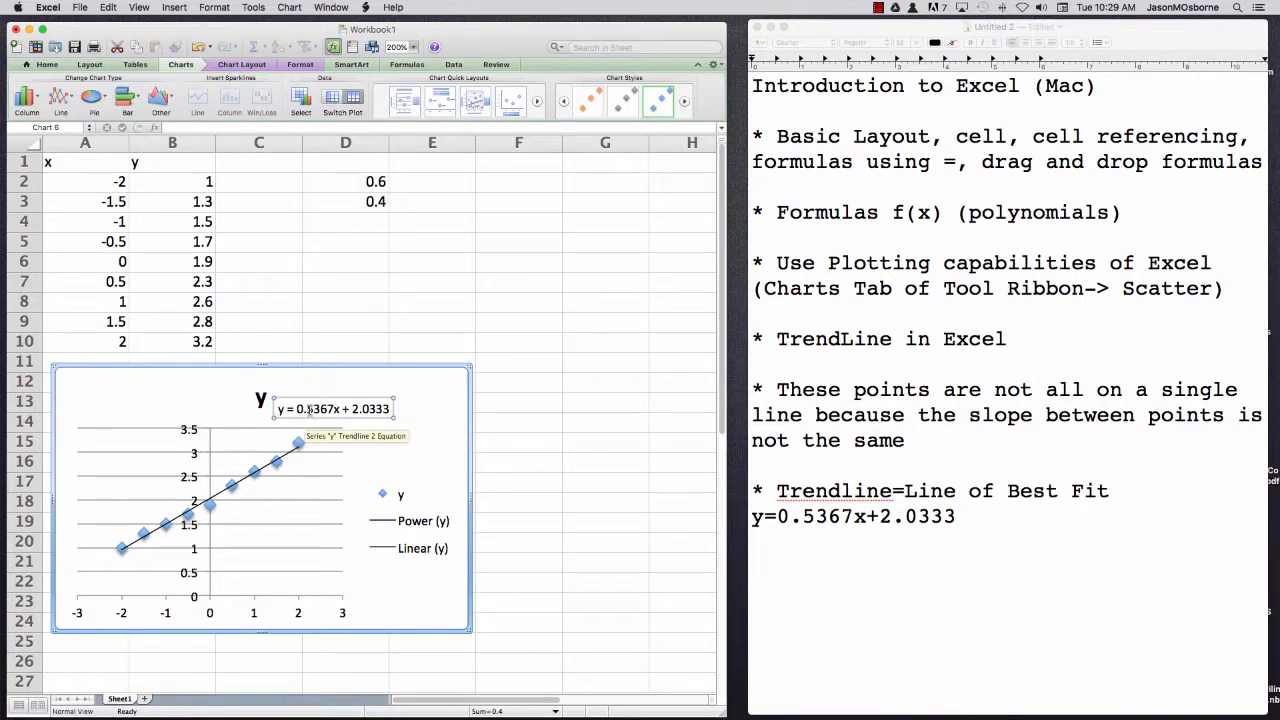
# Switch back to the Excel workbook and highlight the slope's decimals 5367 in the chart's trendline equation.
pyautogui.moveTo(310, 409); pyautogui.dragTo(331, 409)
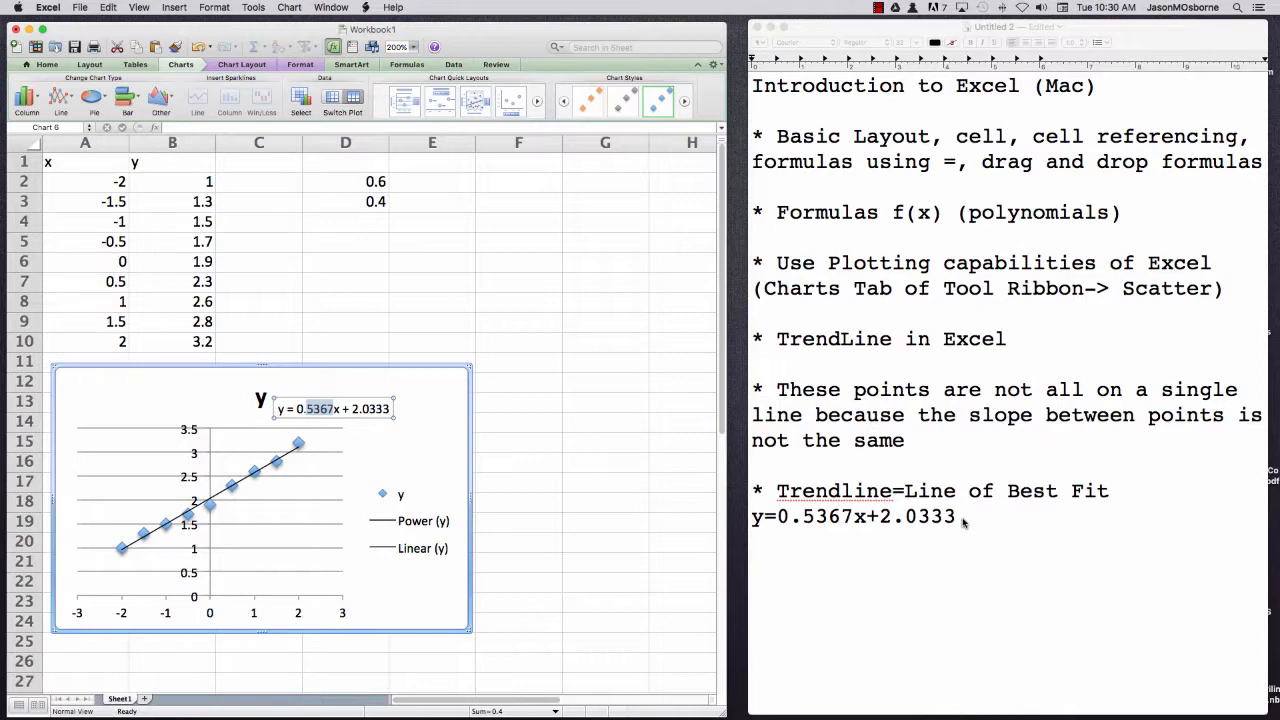
# In the TextEdit outline, add a new bullet after a blank line reading "* Change number of decimal places in the Trendline Formula".
pyautogui.click(1050, 516)
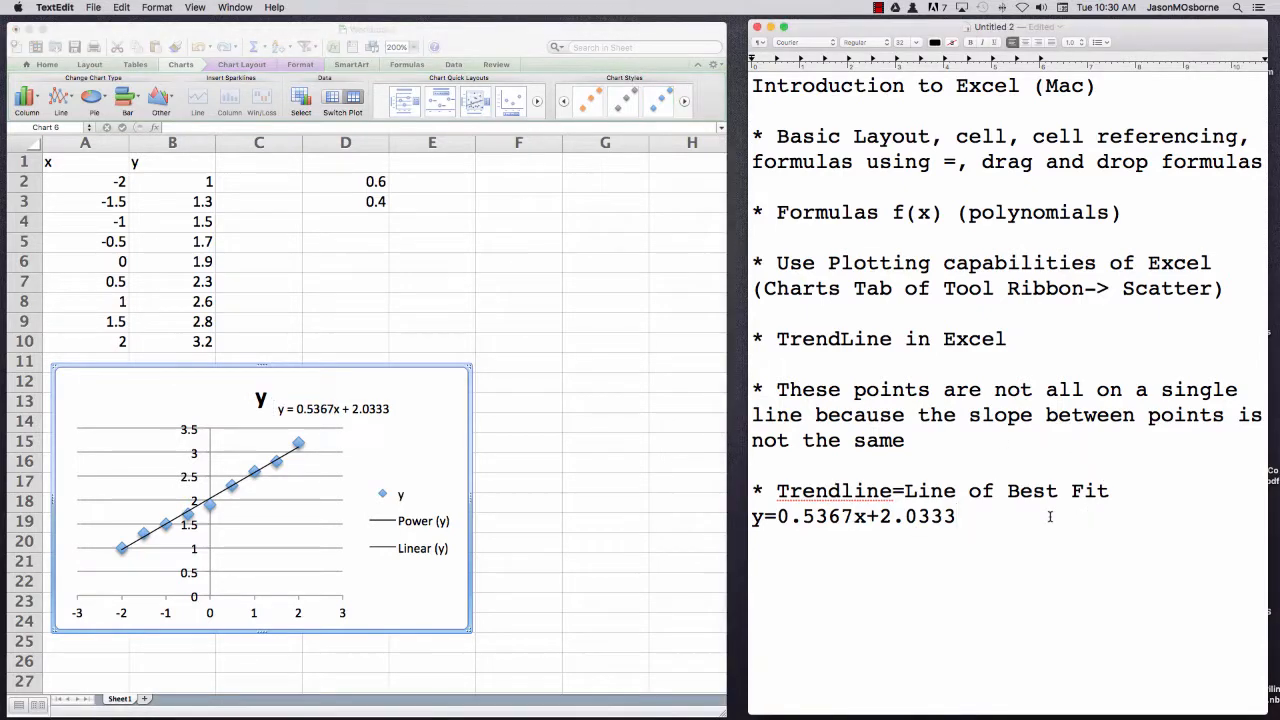
pyautogui.press('Return')
pyautogui.press('Return')
pyautogui.write('* Change ')
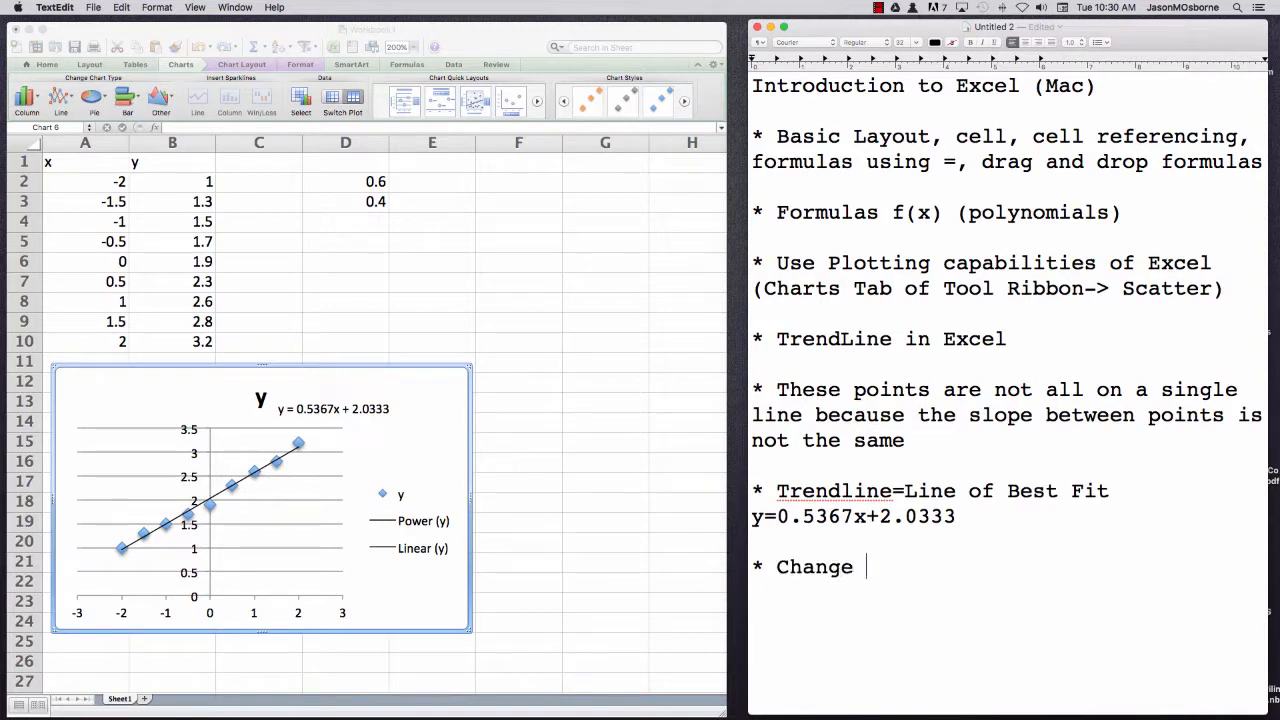
pyautogui.write('number of d')
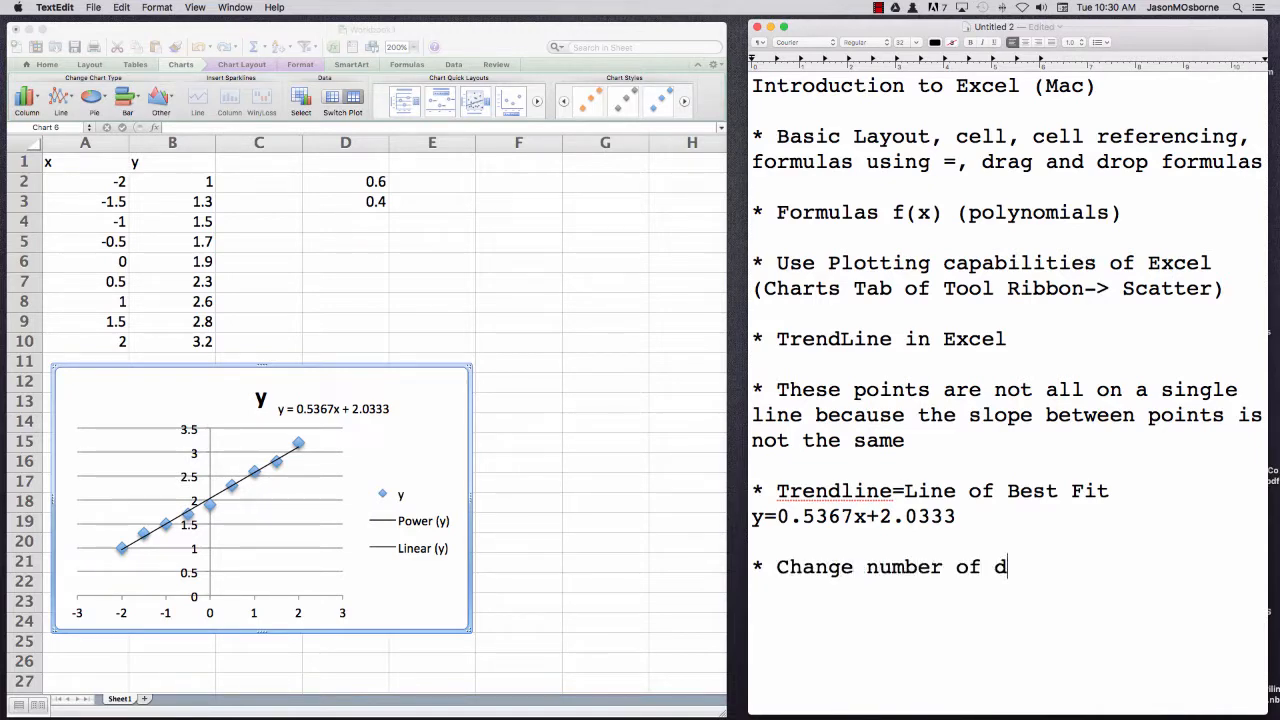
pyautogui.write('ecimal places in the')
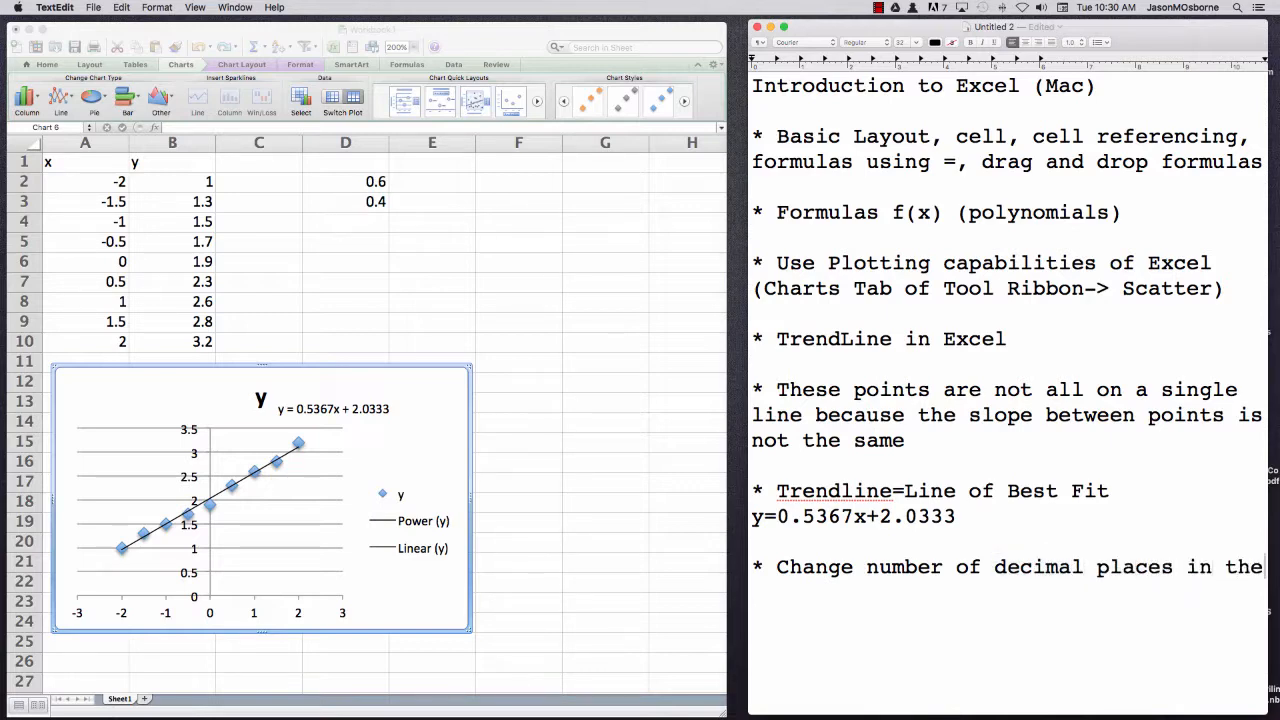
pyautogui.write(' Tran')
pyautogui.press('BackSpace')
pyautogui.press('BackSpace')
pyautogui.write('endl')
pyautogui.press('BackSpace')
pyautogui.write('ndline')
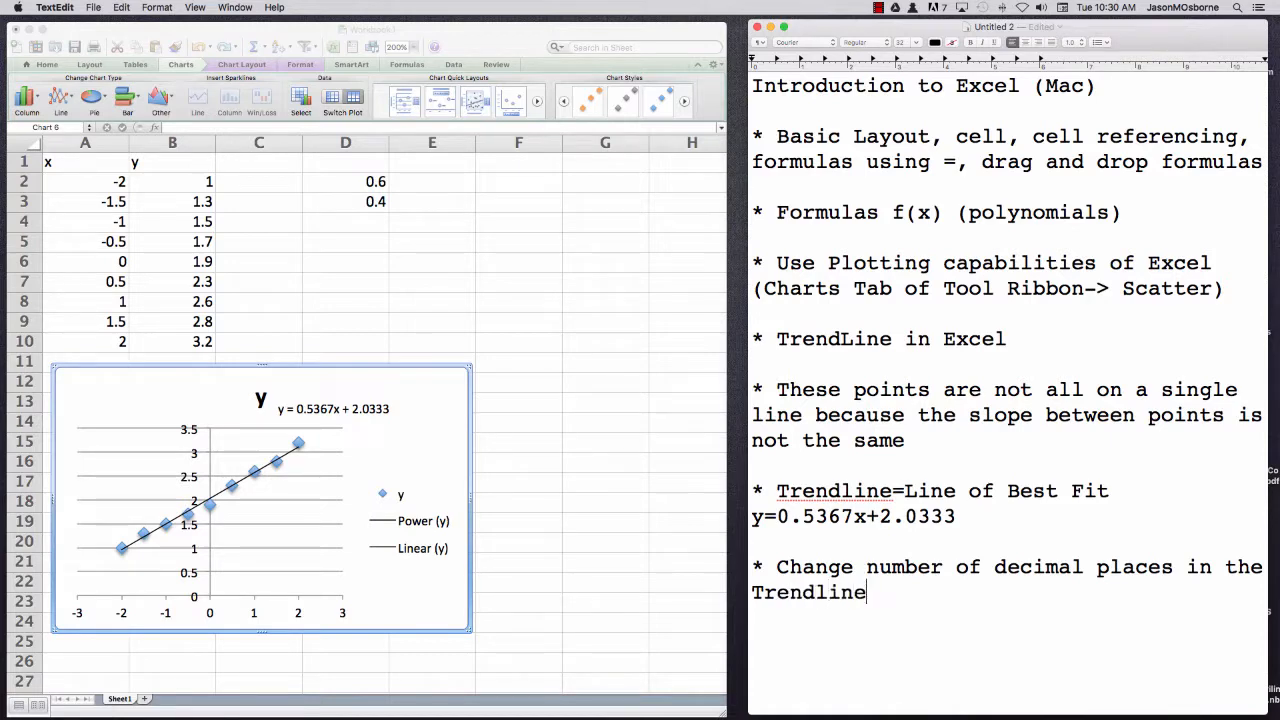
pyautogui.write(' Form')
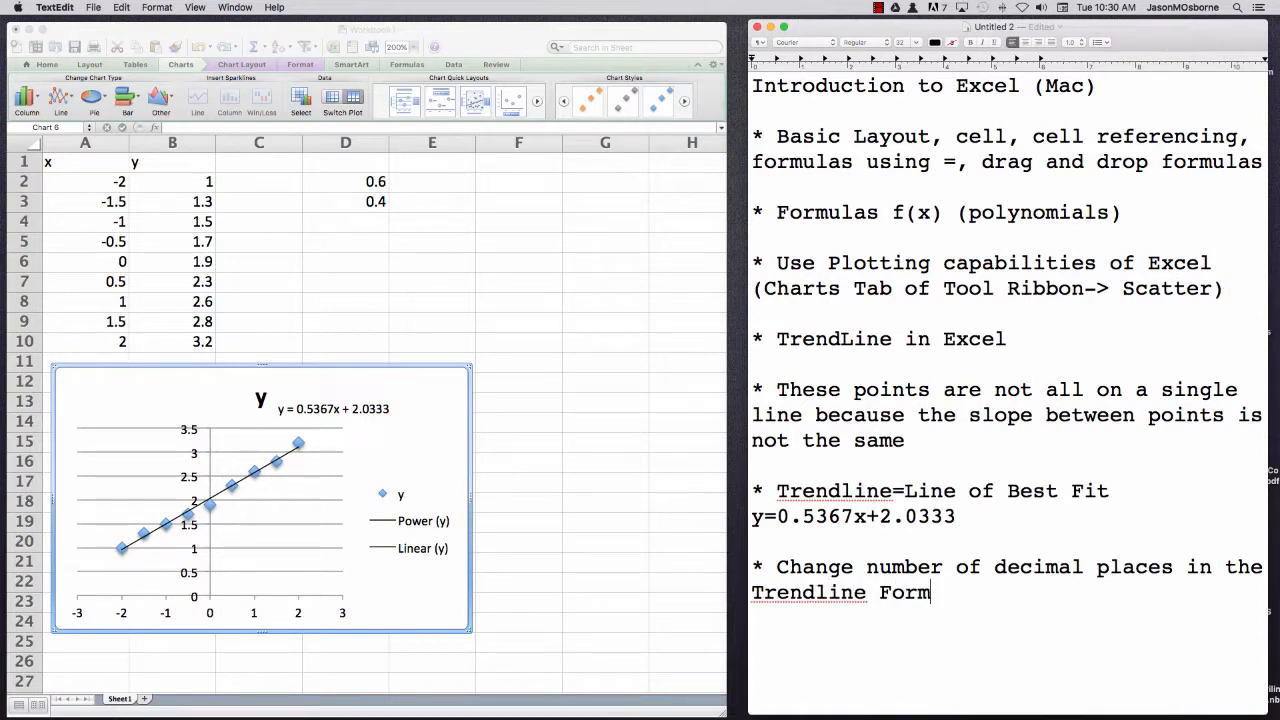
pyautogui.write('ula')
# Check the formatting commands for the trendline equation in Excel, and append "> Format Trendline Label" to the new TextEdit bullet.
pyautogui.click(374, 410)
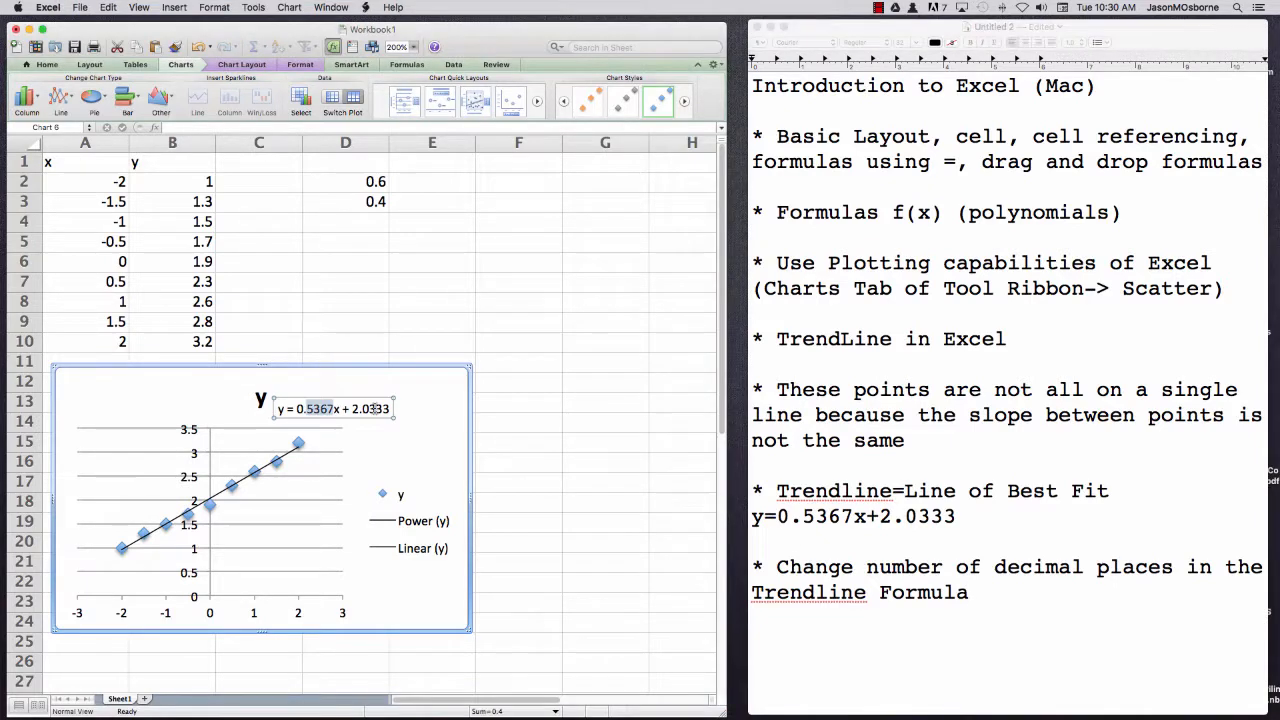
pyautogui.click(376, 398)
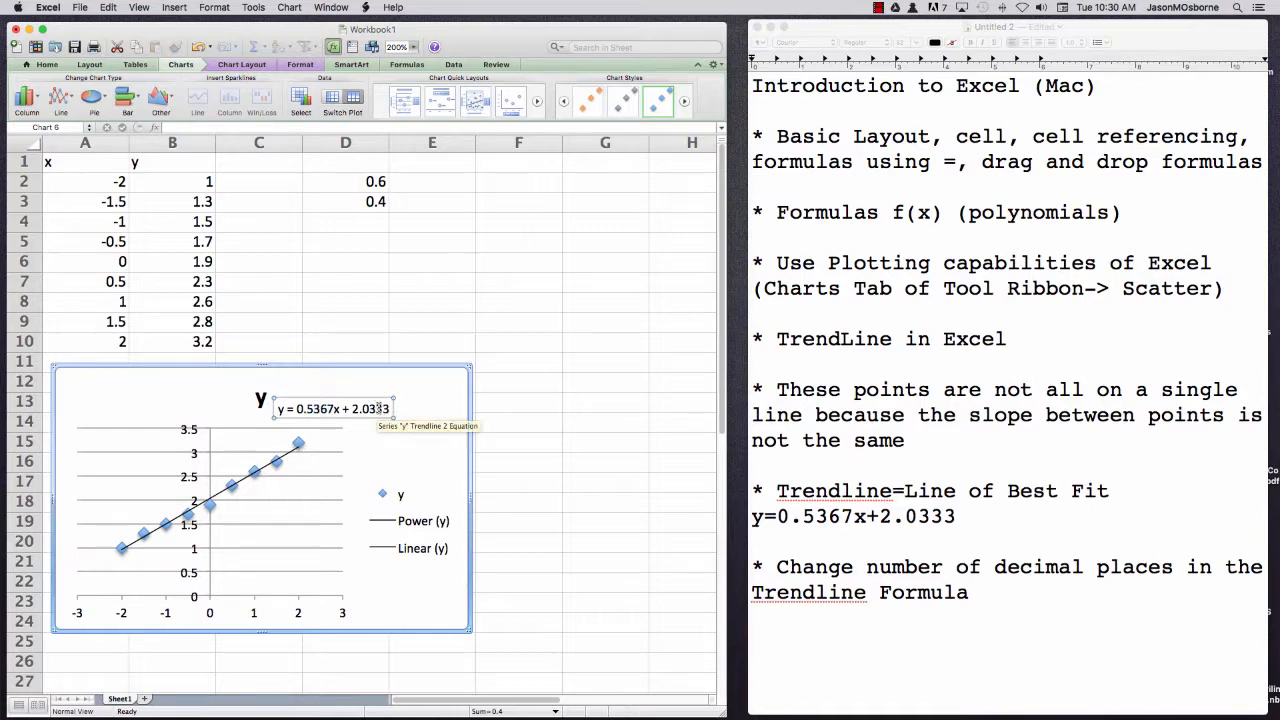
pyautogui.rightClick(375, 400)
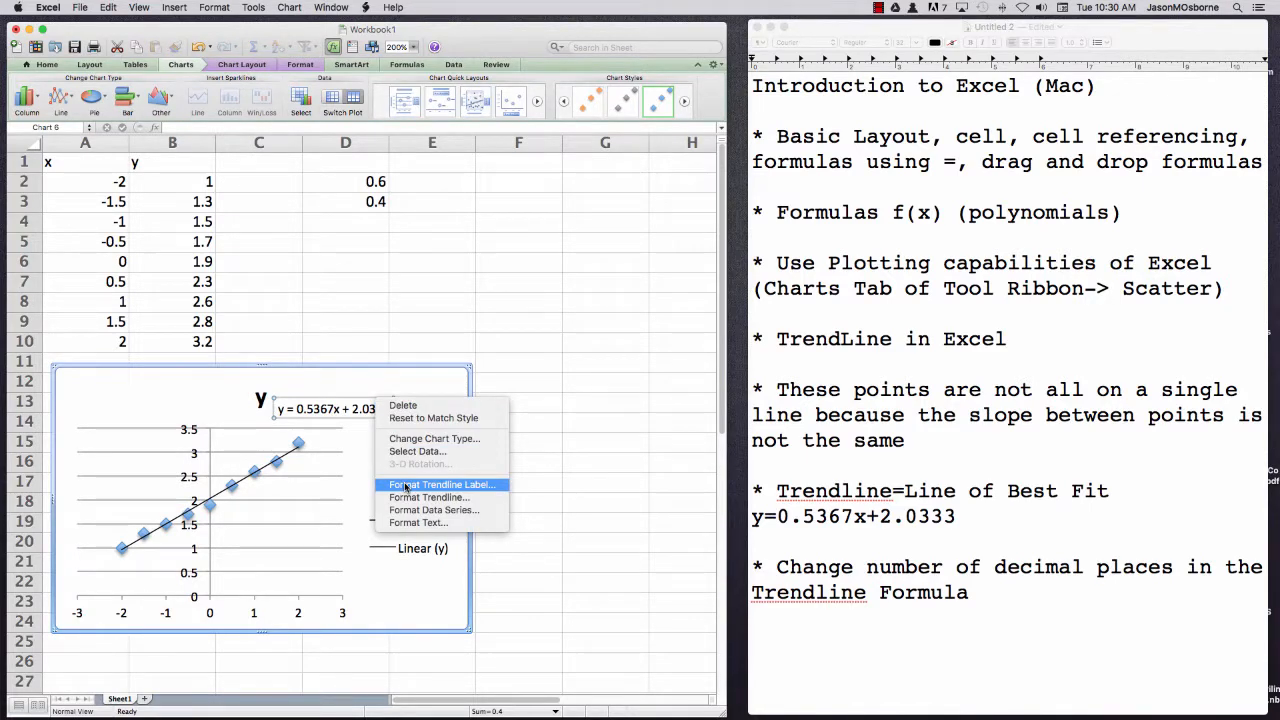
pyautogui.click(975, 600)
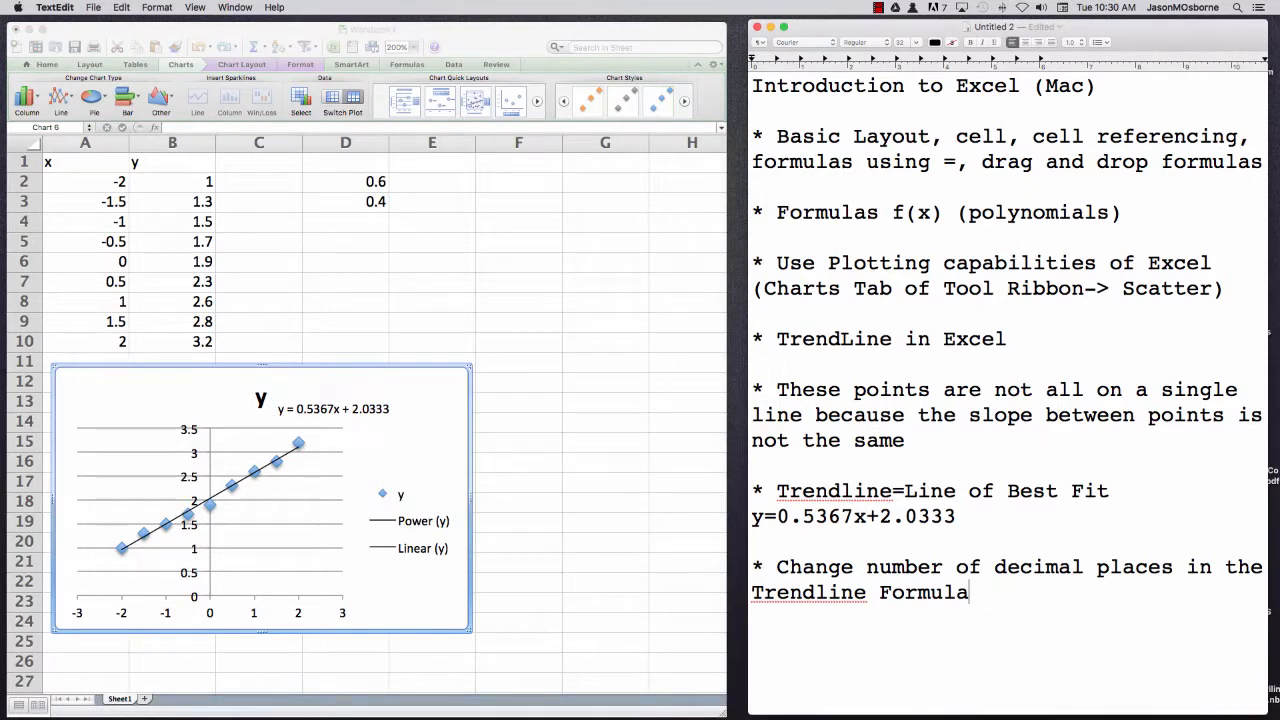
pyautogui.write('> Fomrmat Trend')
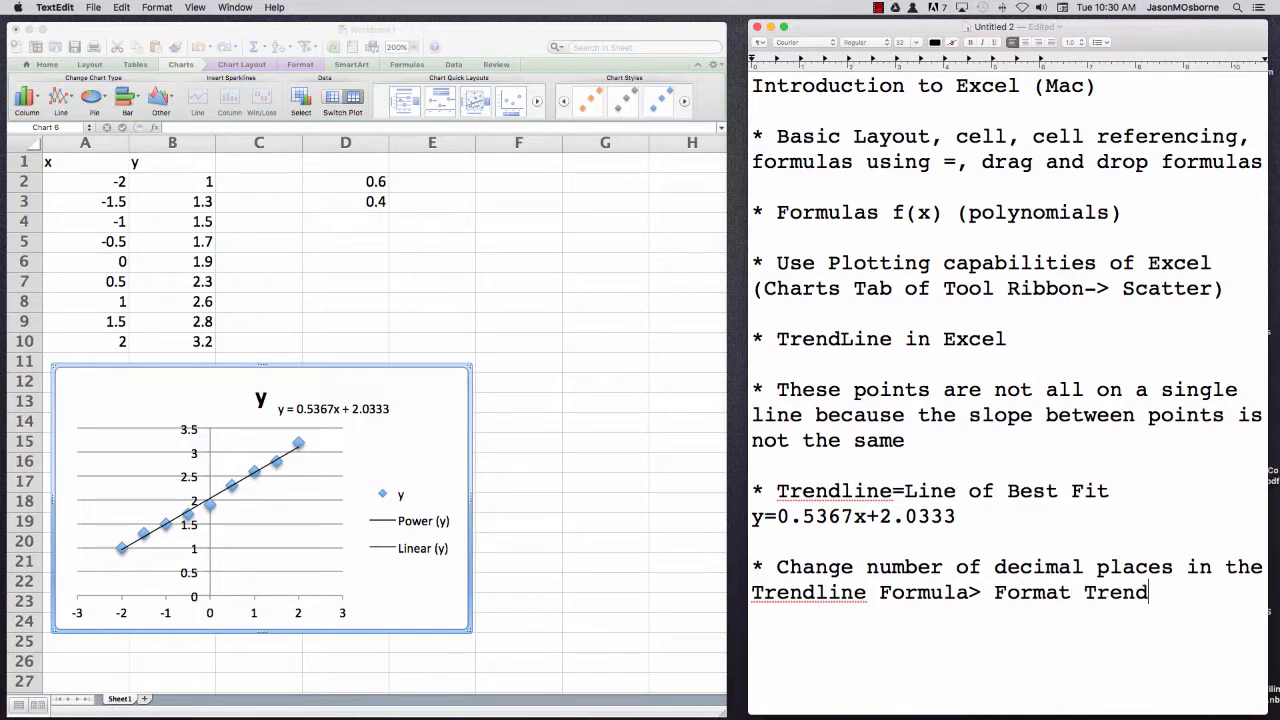
pyautogui.write('line Label')
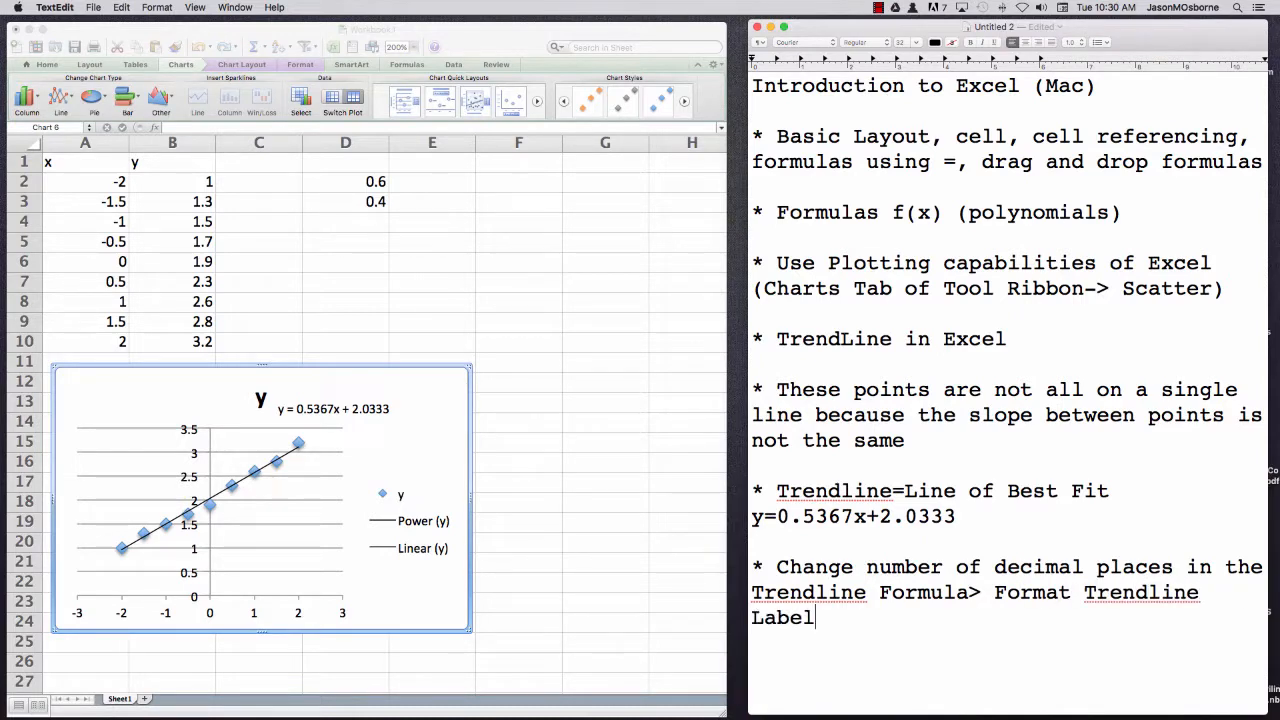
# Back in Excel, format the chart's trendline equation label in the Number category with 6 decimal places.
pyautogui.click(361, 409)
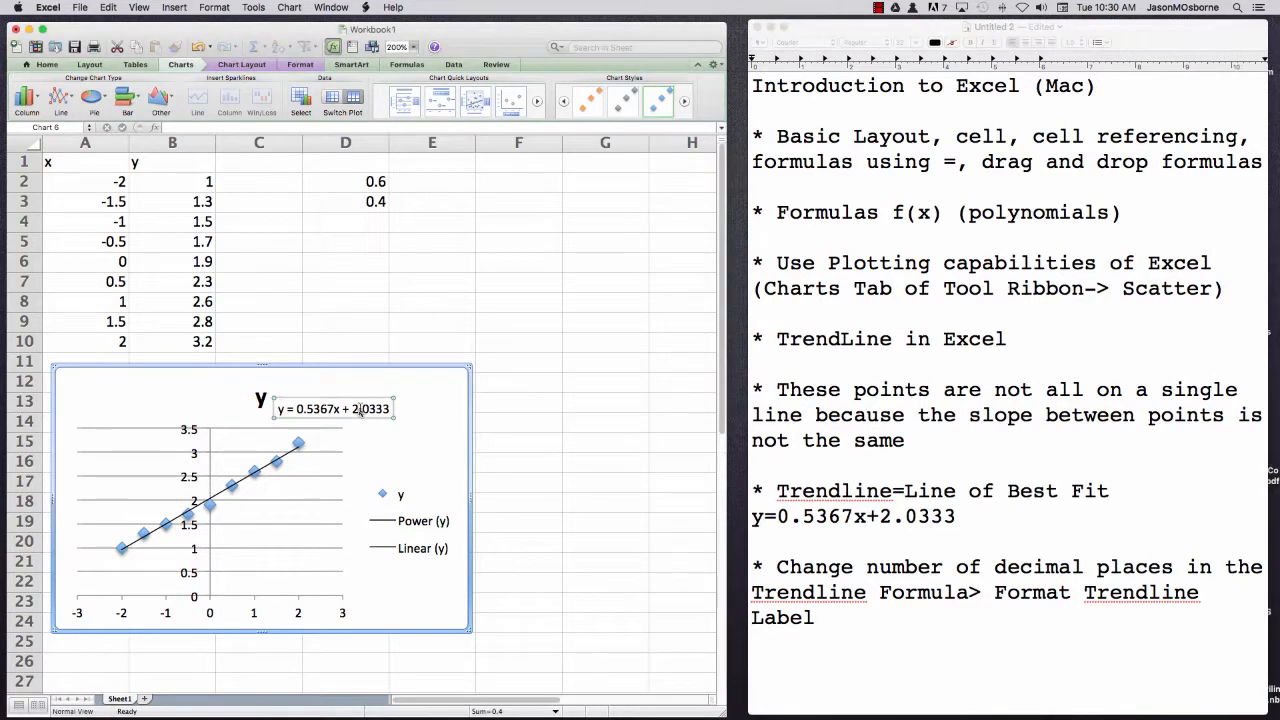
pyautogui.rightClick(365, 400)
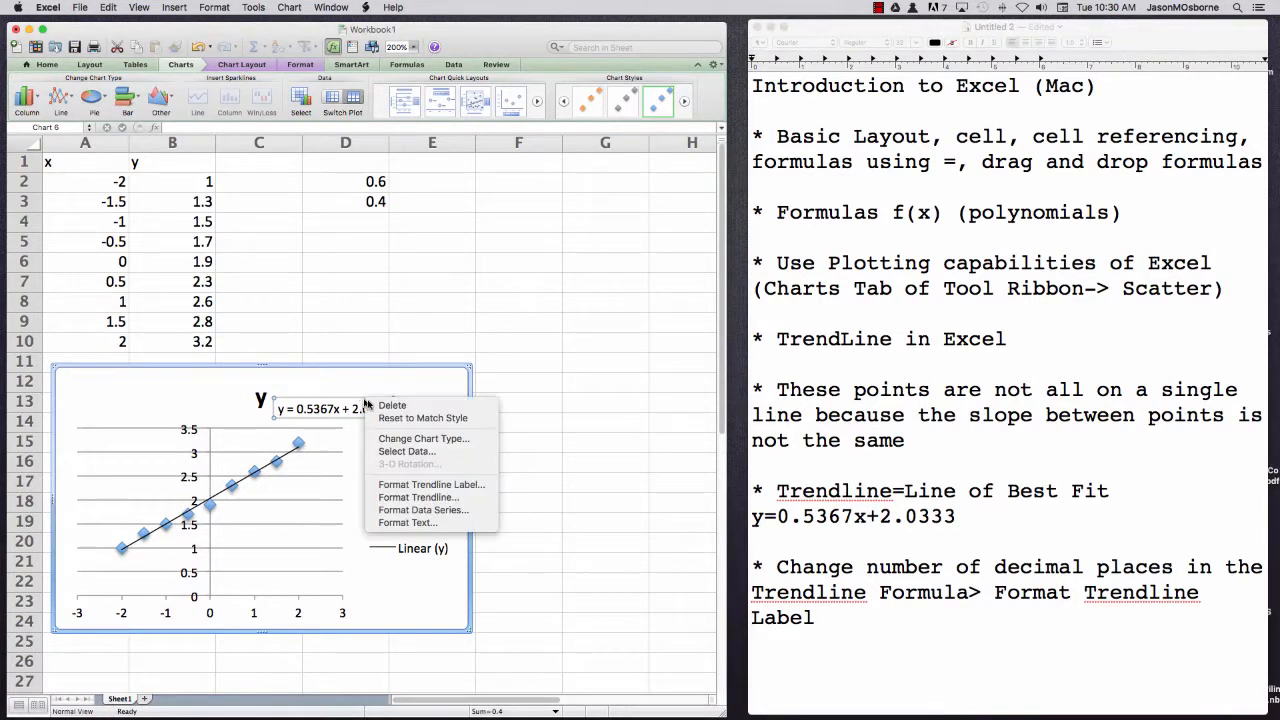
pyautogui.click(406, 486)
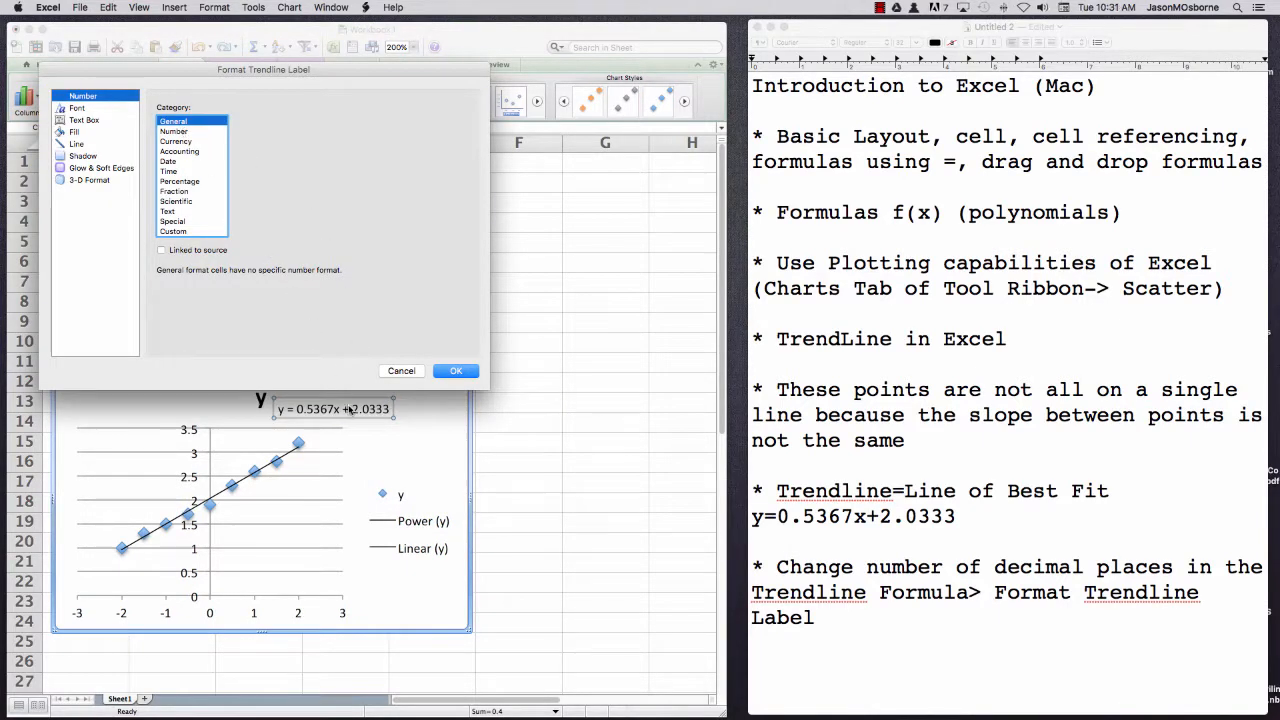
pyautogui.click(180, 131)
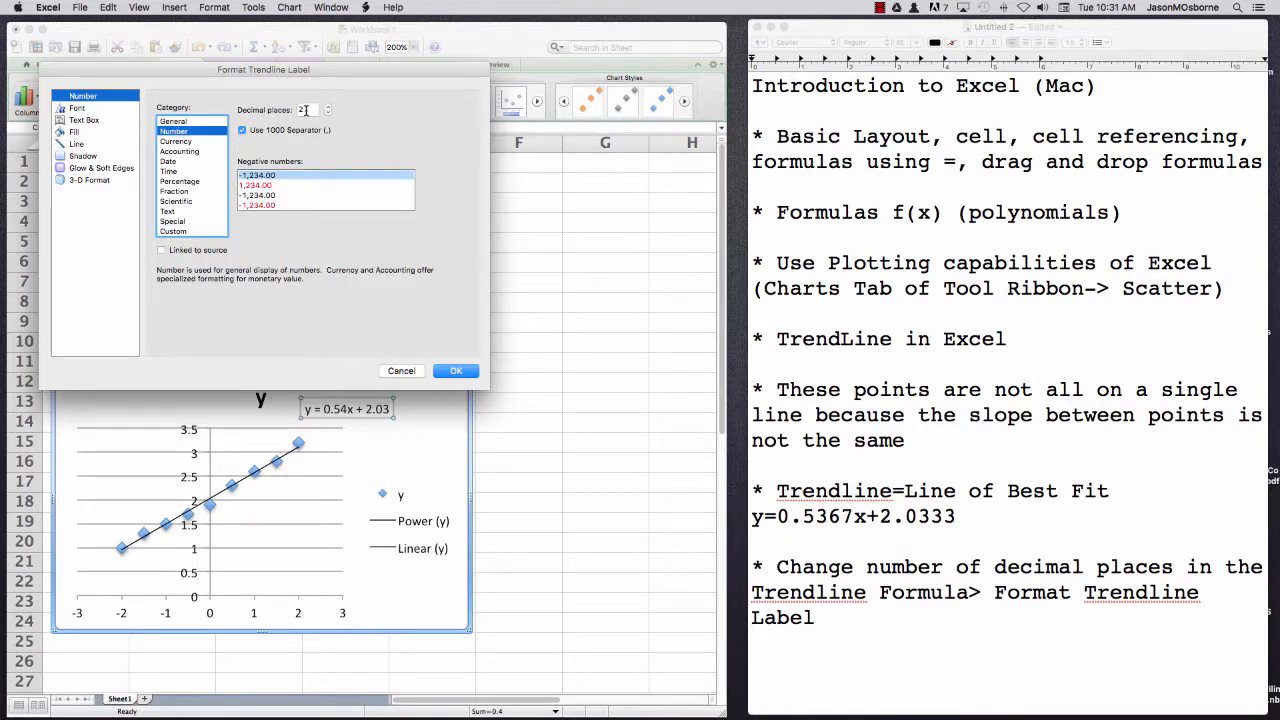
pyautogui.moveTo(296, 73); pyautogui.dragTo(754, 102)
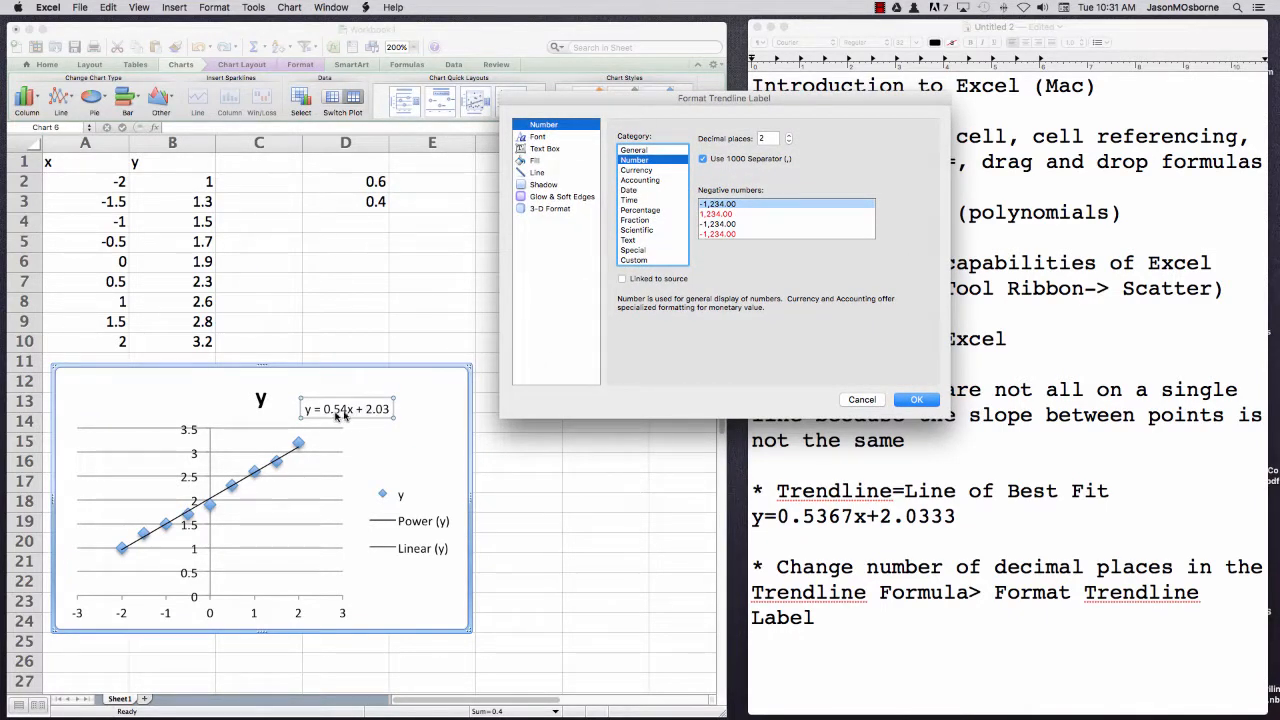
pyautogui.click(767, 139)
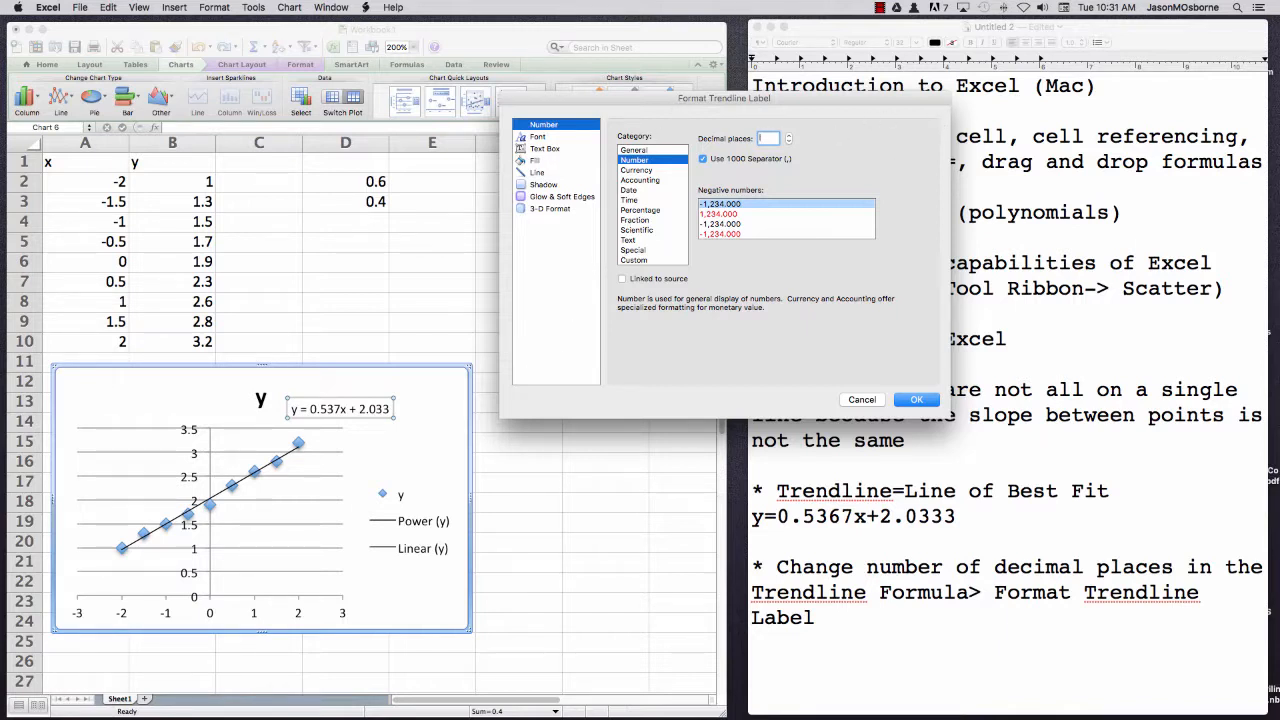
pyautogui.write('6')
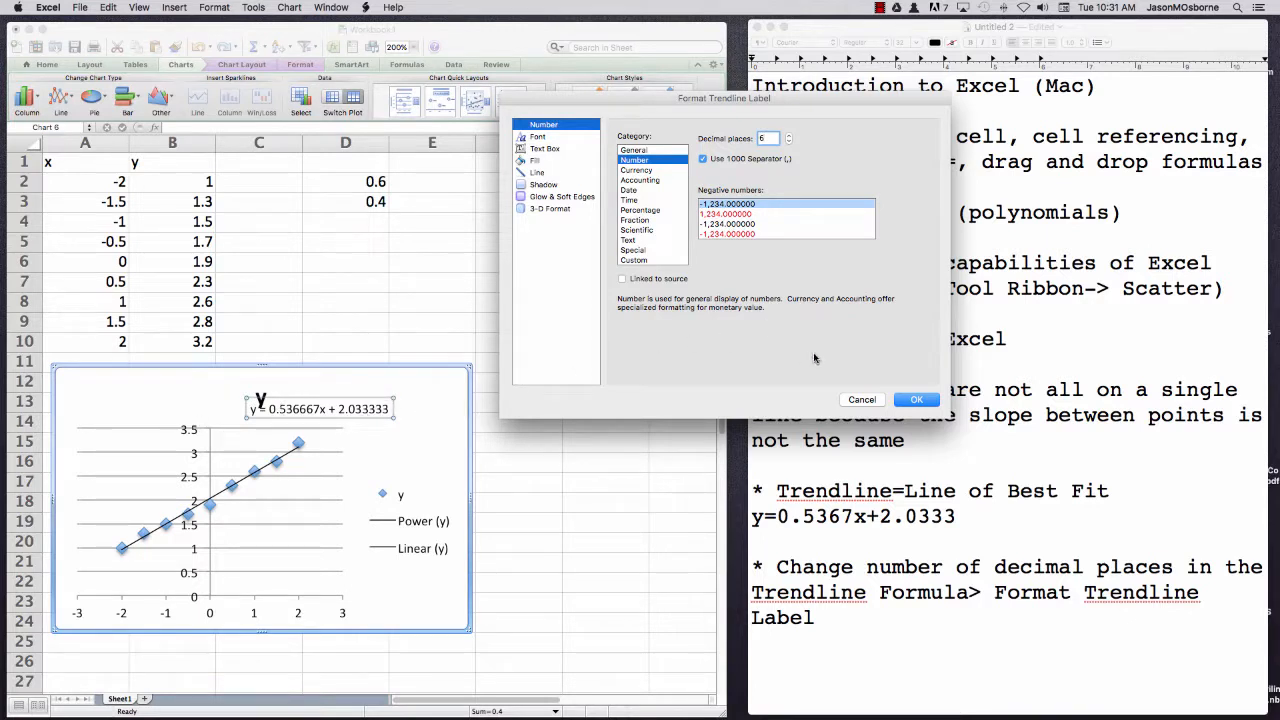
pyautogui.click(918, 399)
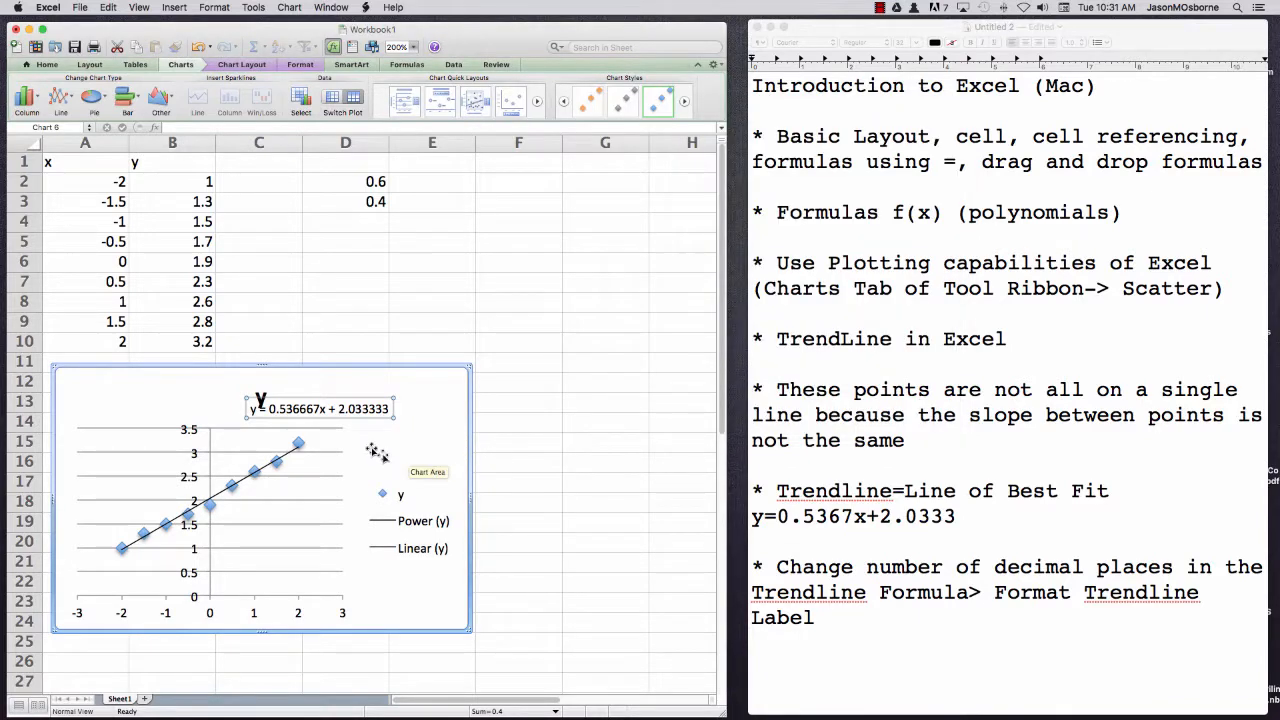
# Move the chart beside the x and y data so it covers about columns C to G, rows 4 to 17.
pyautogui.moveTo(368, 381); pyautogui.dragTo(542, 219)
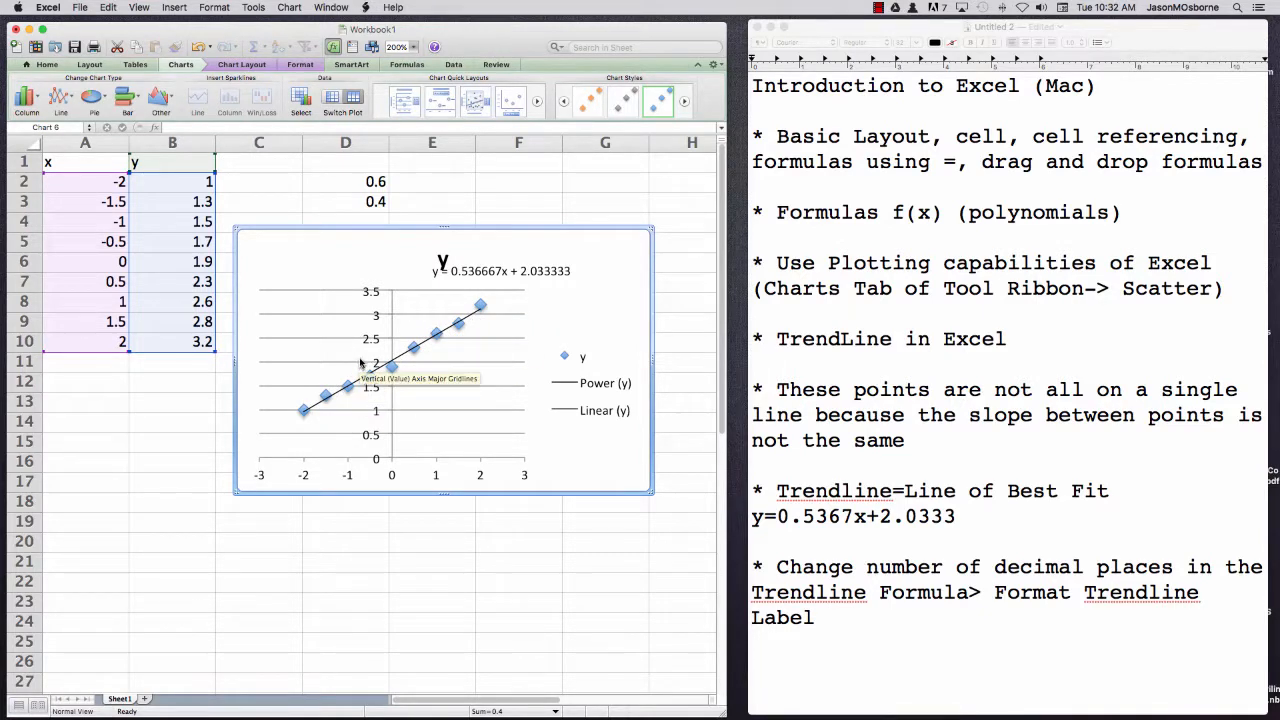
pyautogui.click(415, 47)
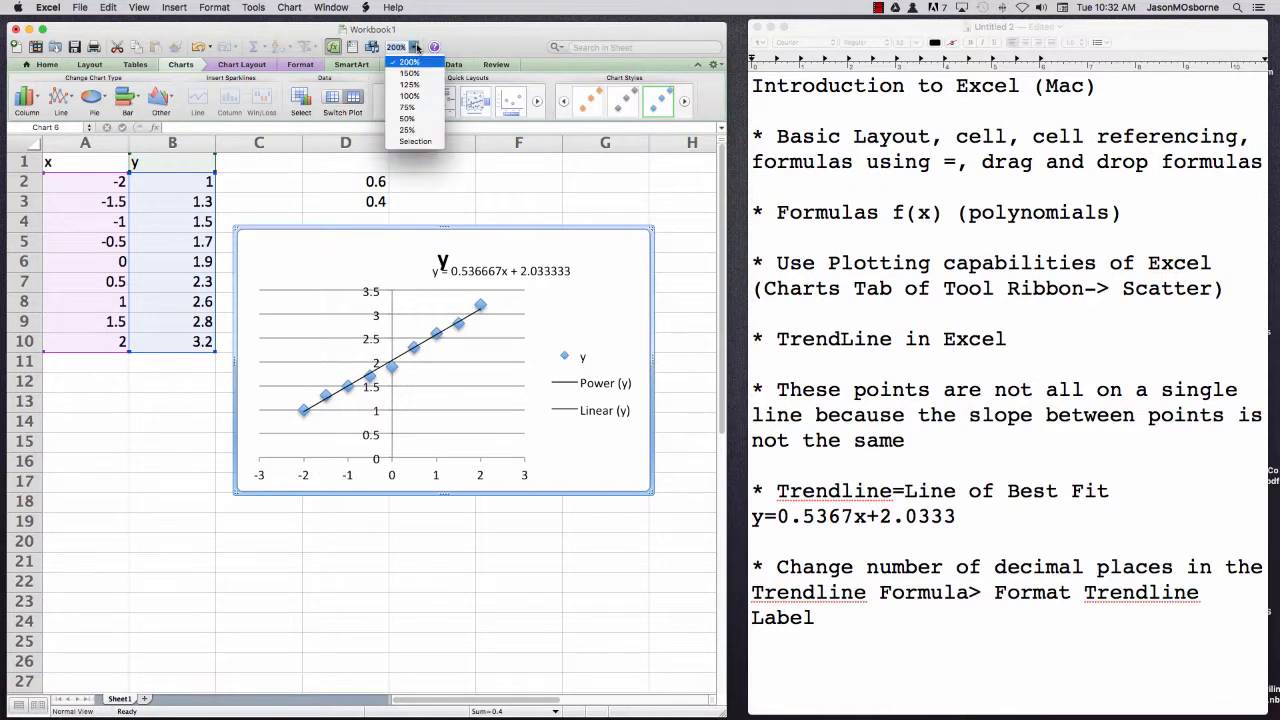
pyautogui.click(465, 163)
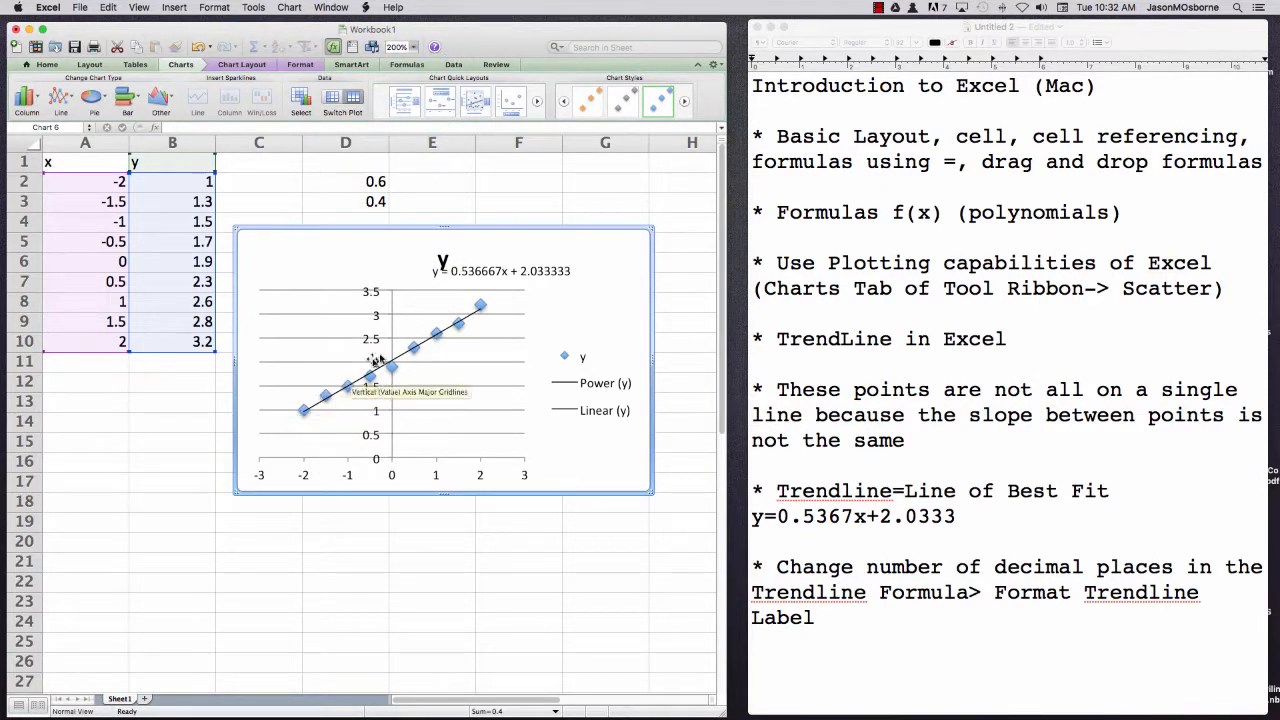